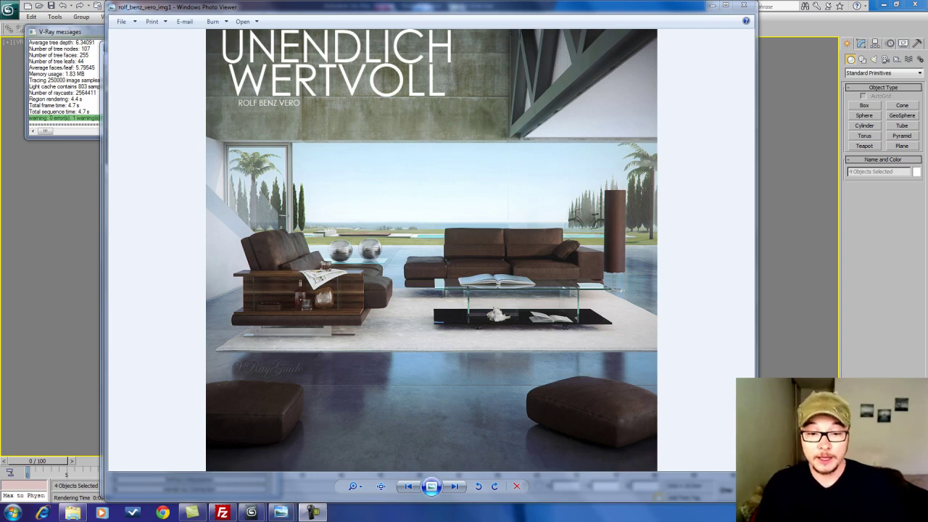
- View the ligne-roset1 reference image in Photo Viewer, and return to the Vray dirt strat.max scene in 3ds Max
mouse_move(283, 511)
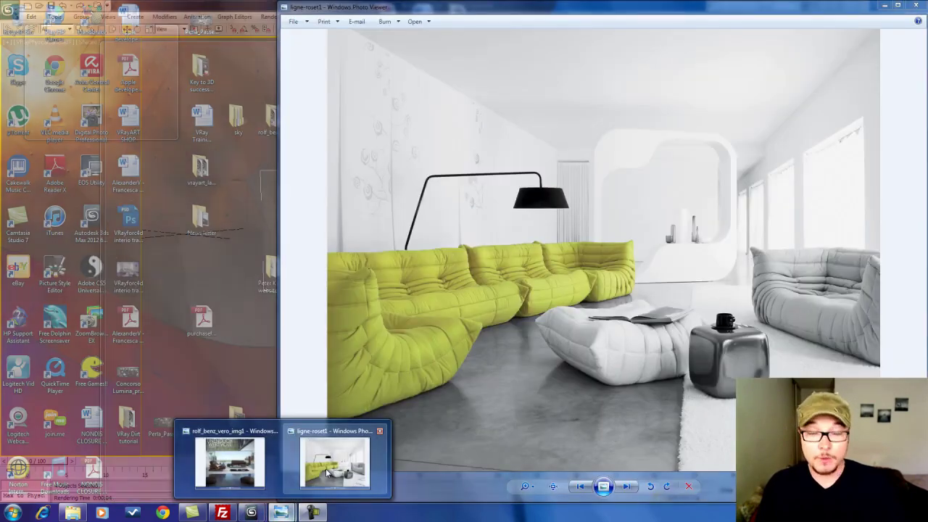
click(326, 469)
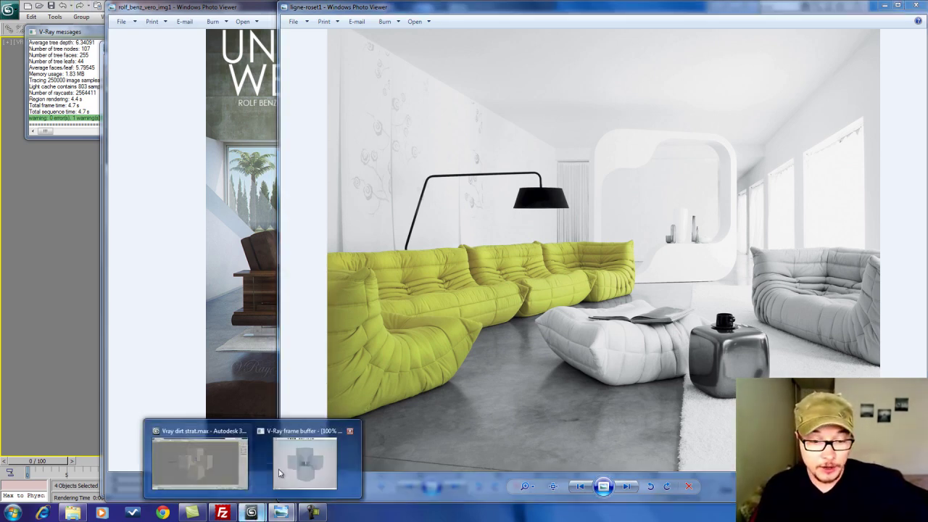
click(250, 512)
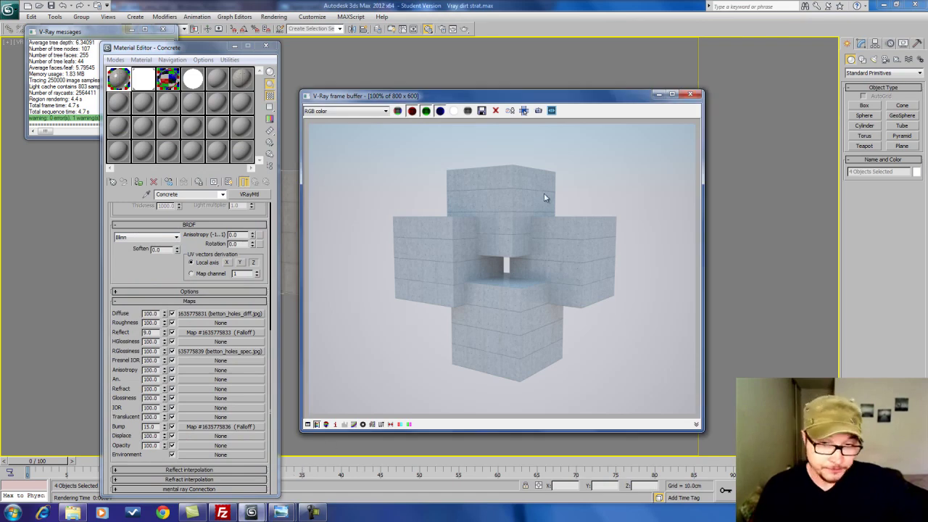
- Apply the plain VRayMtl_5 material to the four selected blocks in place of Concrete and render the scene
click(243, 77)
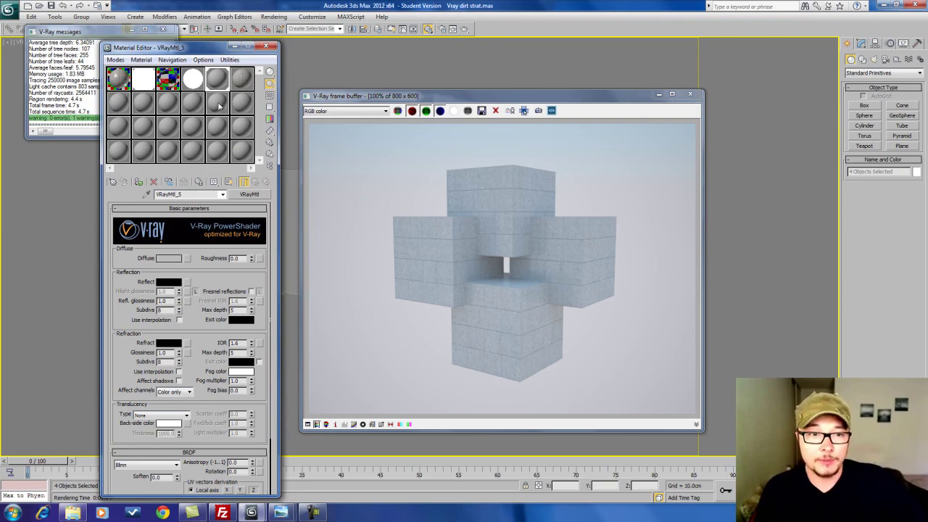
click(464, 30)
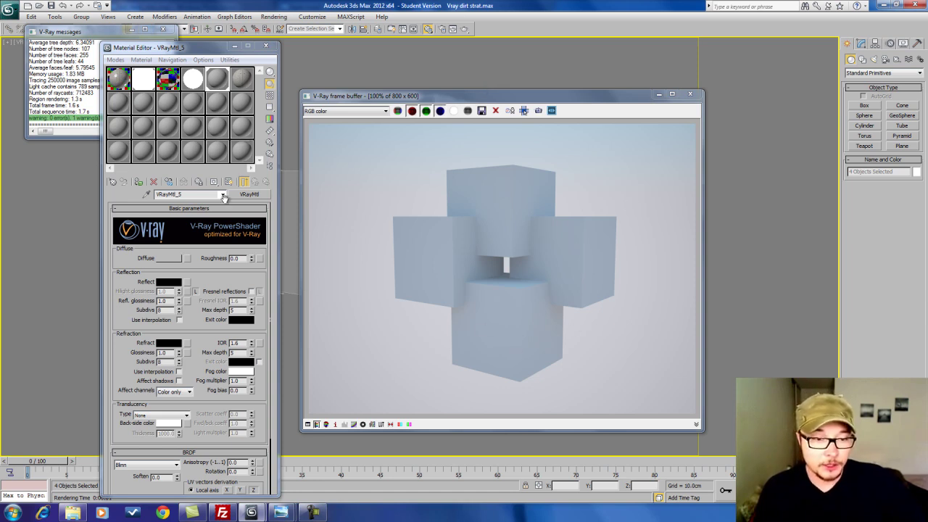
- Assign a VRayDirt map to the diffuse channel of VRayMtl_5 and render the scene
click(187, 259)
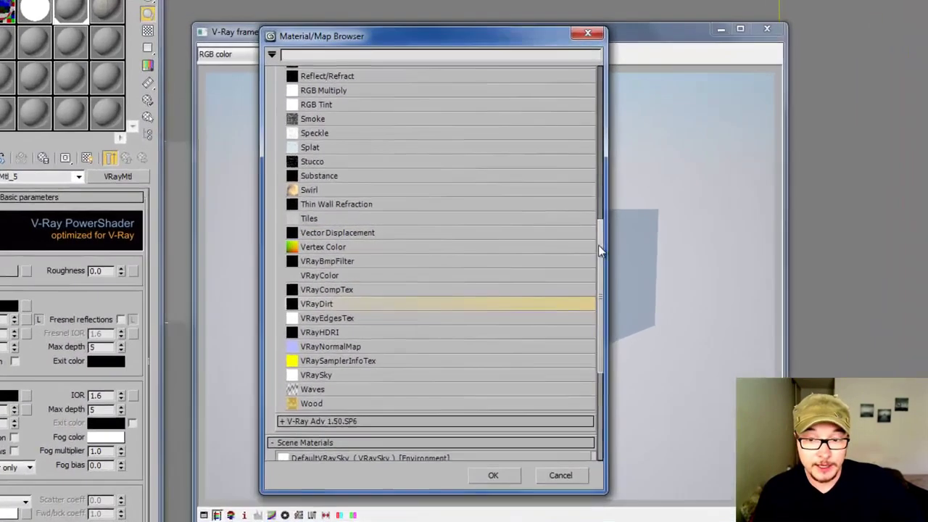
mouse_move(573, 240)
mouse_down()
mouse_move(576, 228)
mouse_move(573, 239)
mouse_up()
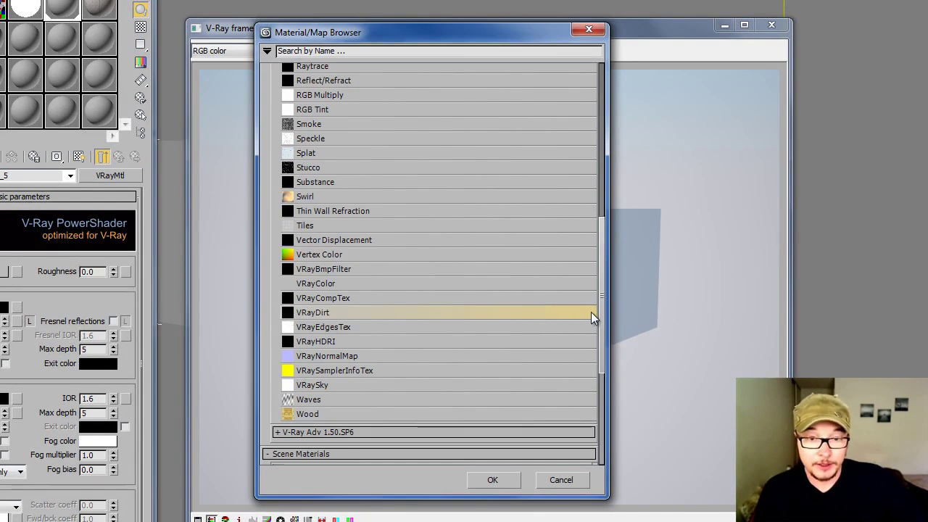
drag(600, 311, 606, 108)
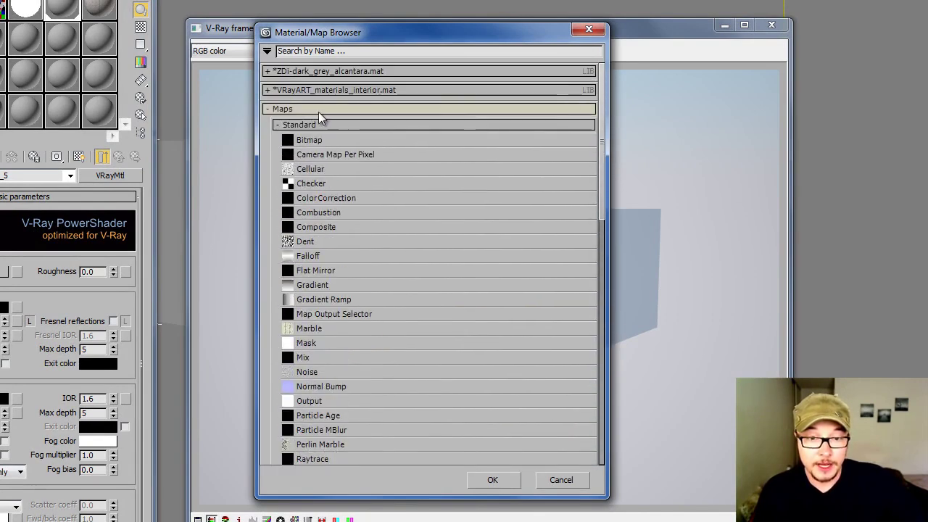
scroll(407, 369, down, 4)
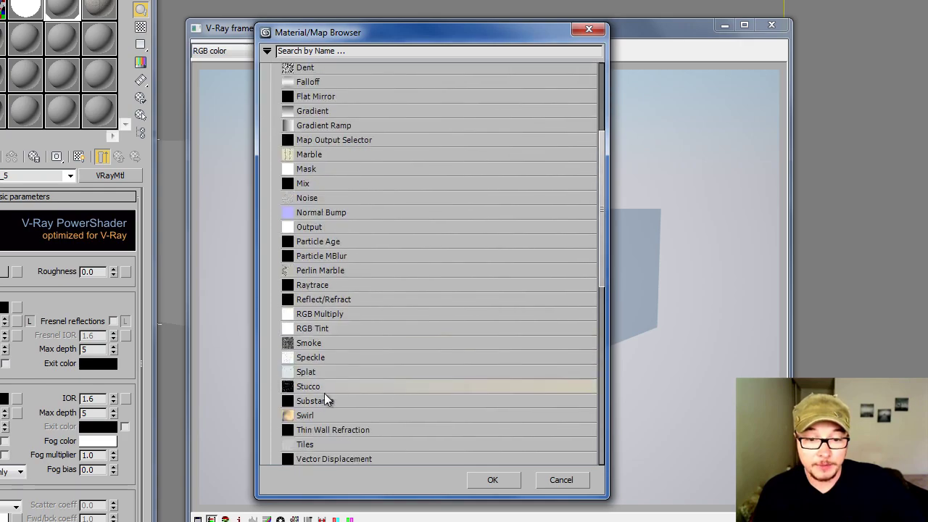
scroll(324, 393, down, 2)
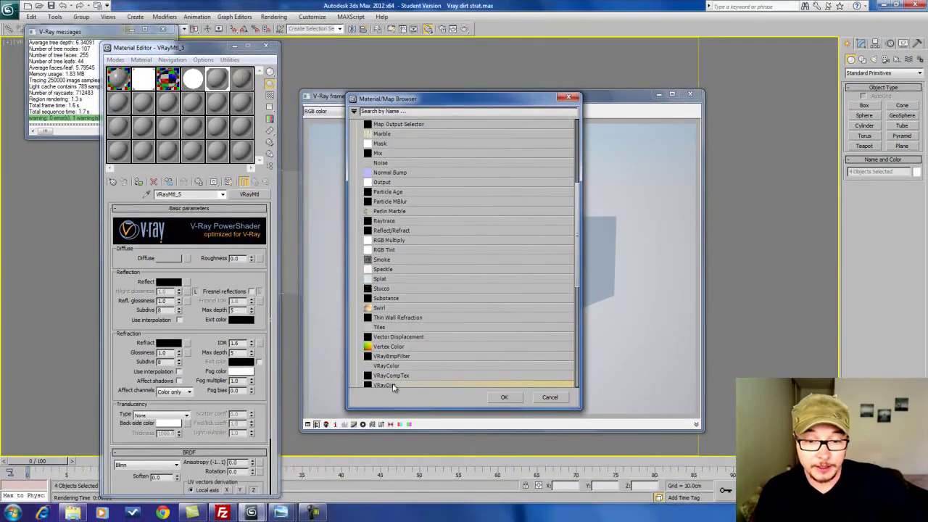
double_click(392, 384)
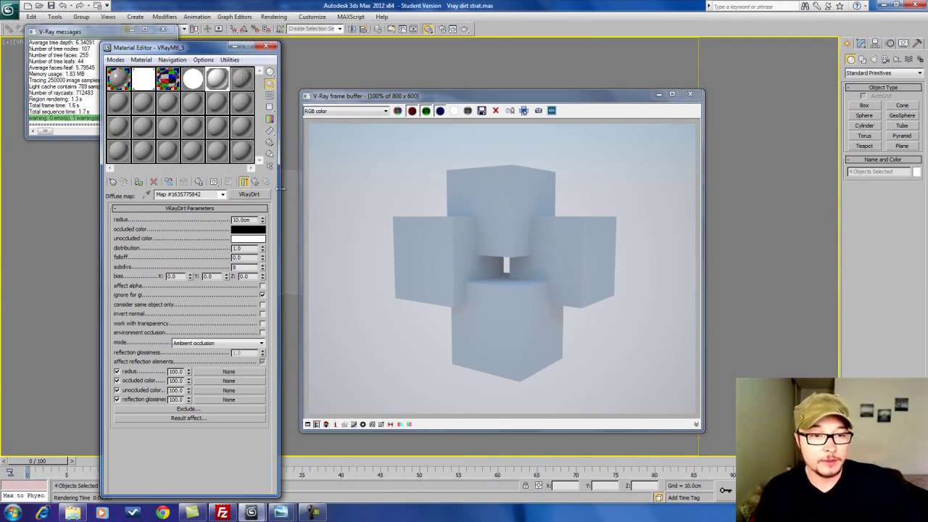
click(464, 29)
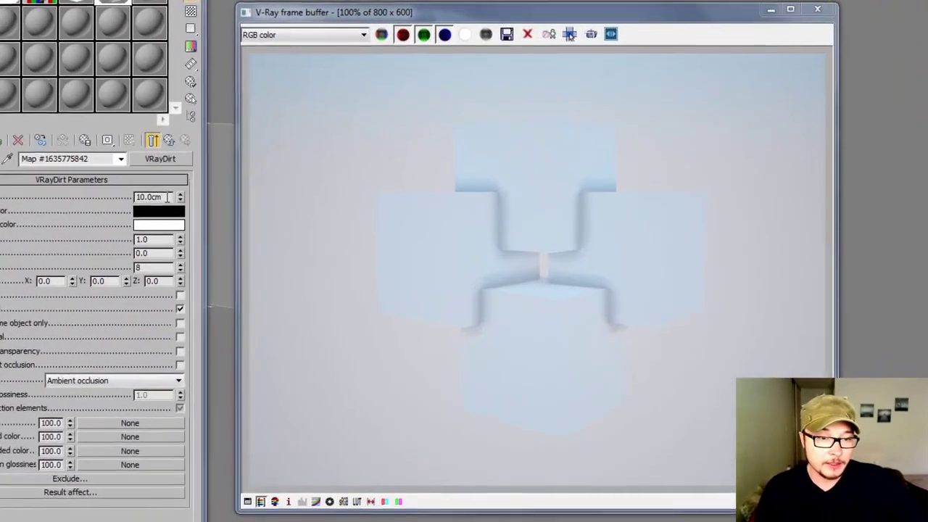
- Set the VRayDirt radius to 50 cm and render the blocks
click(166, 196)
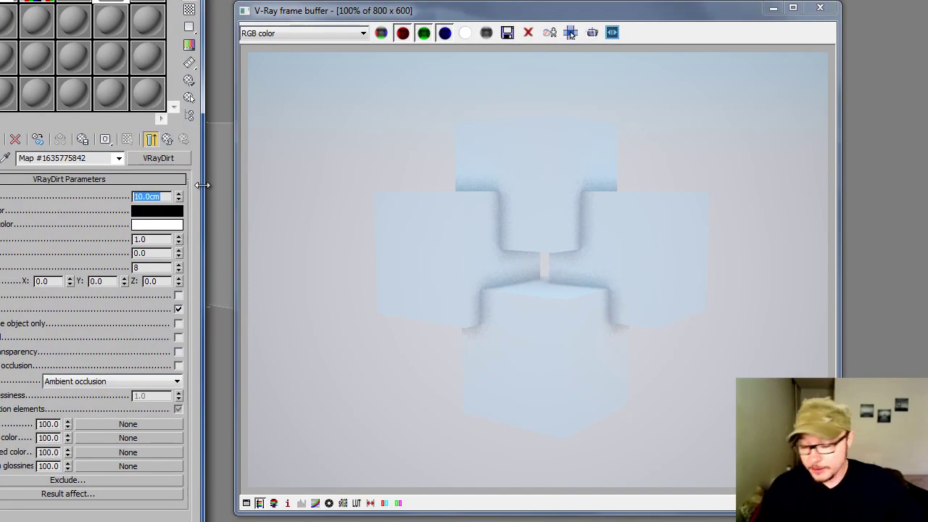
text(50)
key(Return)
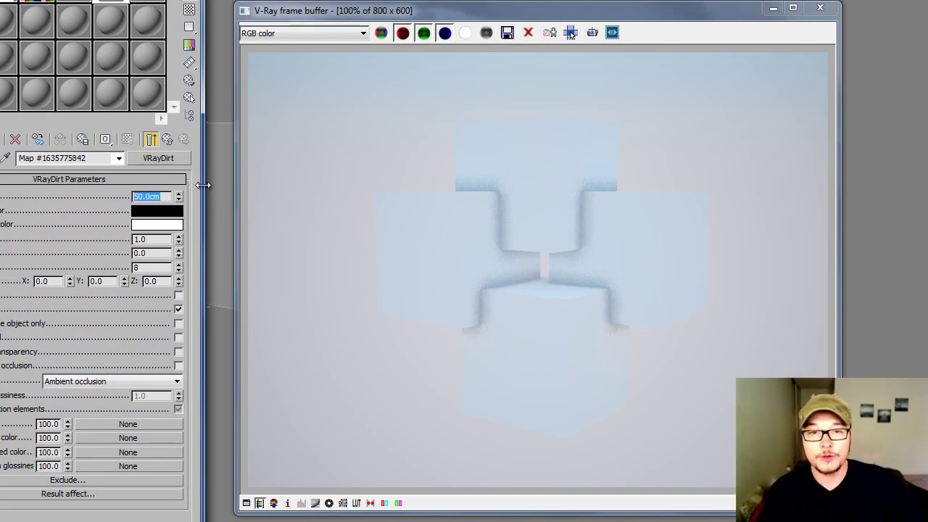
click(571, 35)
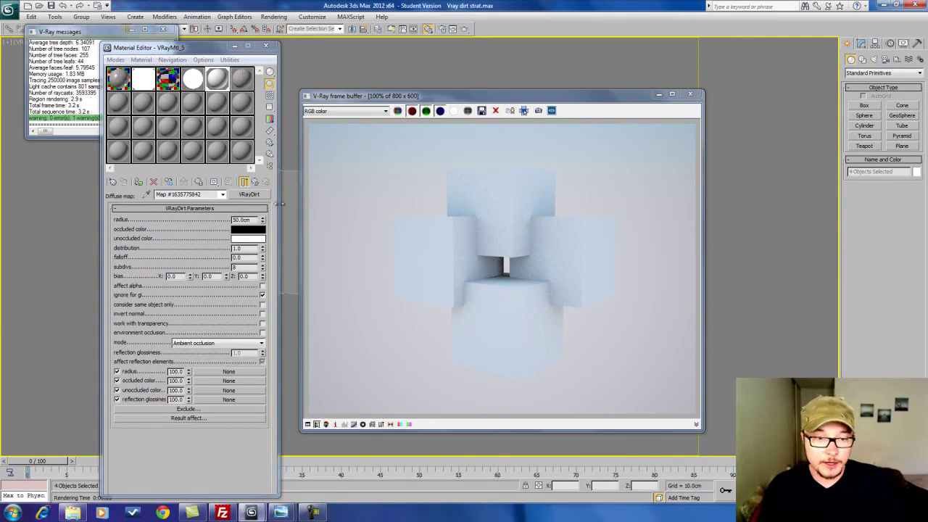
- Set the VRayDirt radius to 10 cm and render the blocks again
click(255, 220)
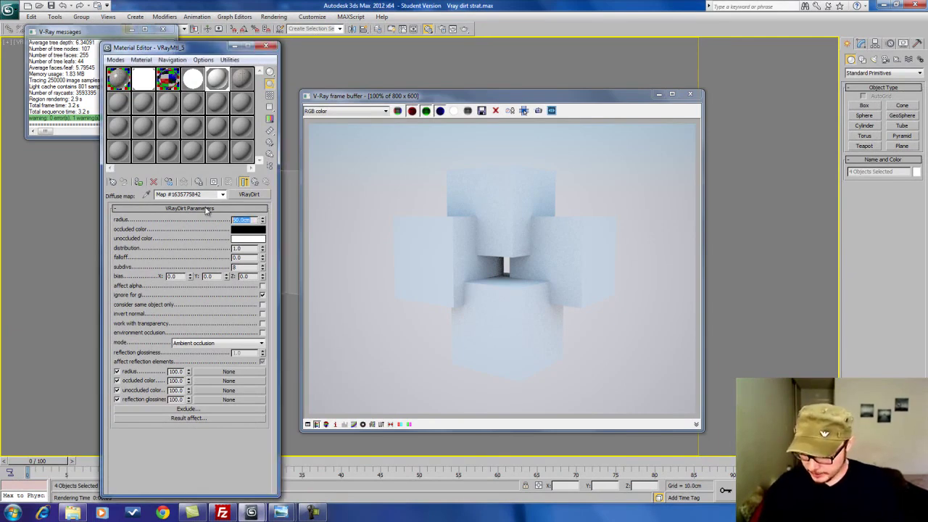
text(10)
key(Return)
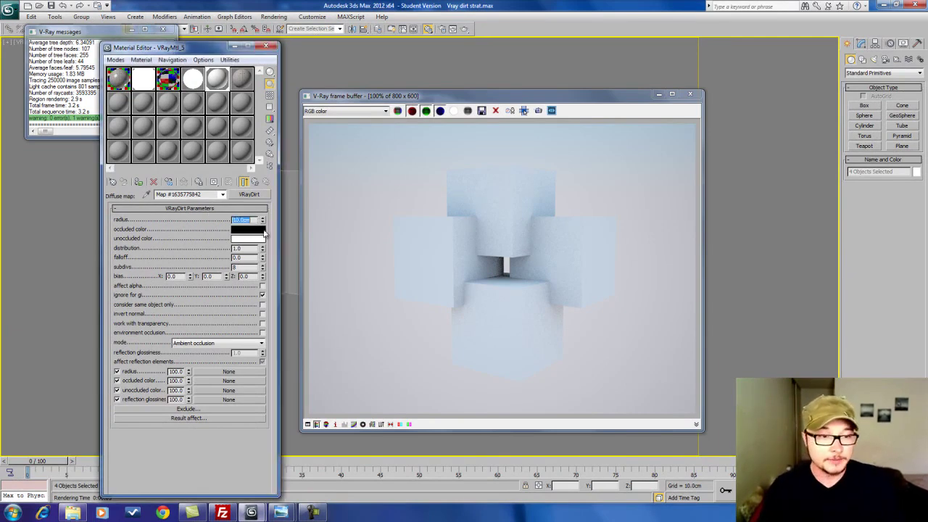
click(464, 29)
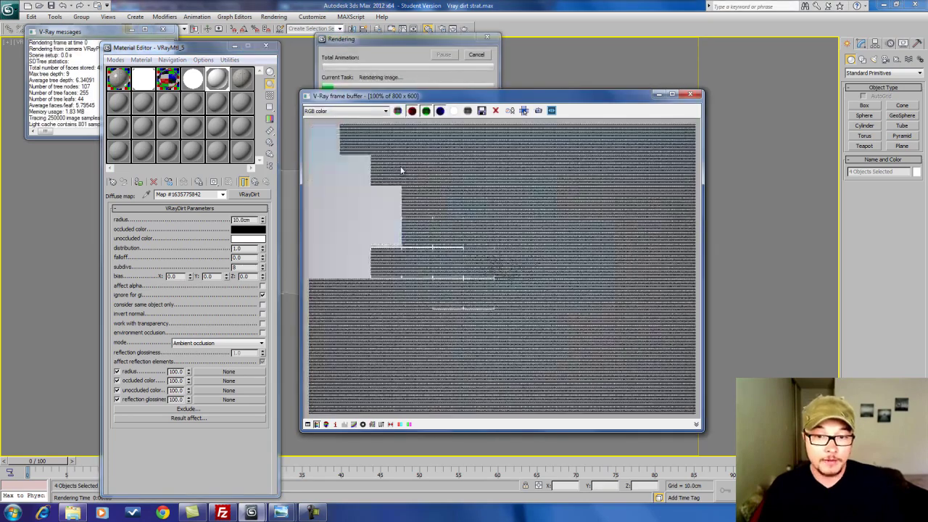
- Change the VRayDirt occluded color to orange (hue 19, saturation 255, value 173) and render the blocks
click(236, 231)
click(203, 87)
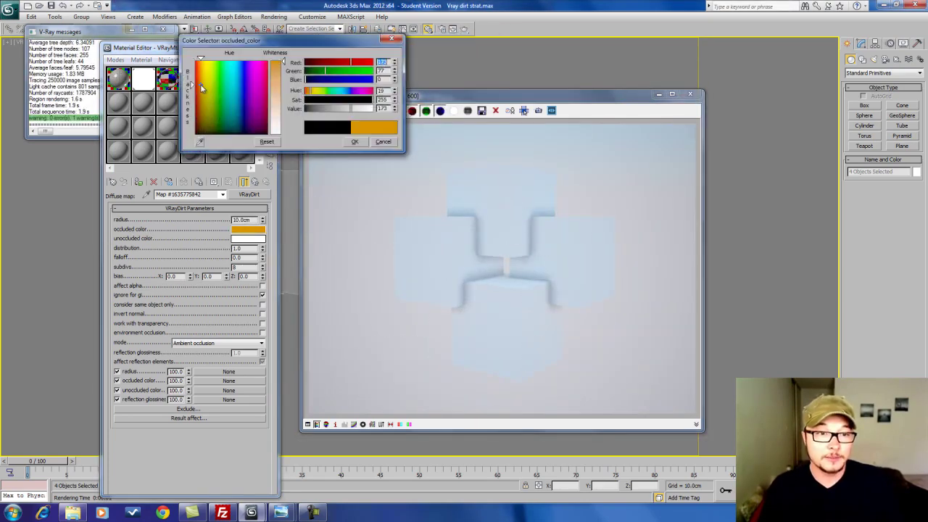
click(354, 141)
click(465, 31)
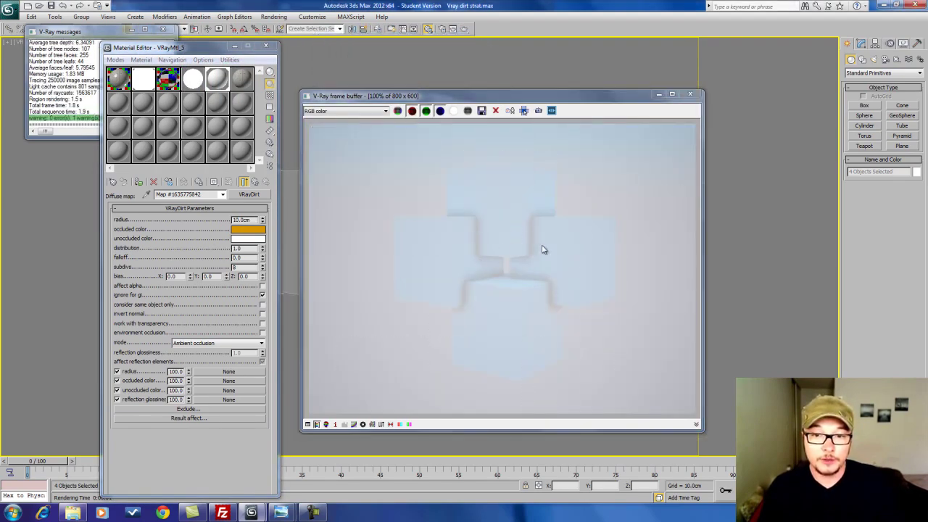
- Set the VRayDirt occluded color to black and render the blocks
click(246, 232)
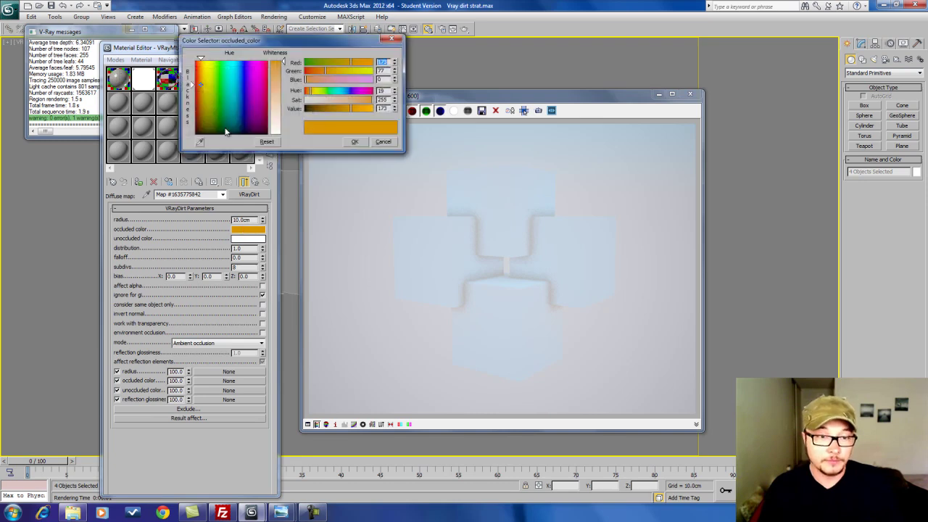
click(203, 136)
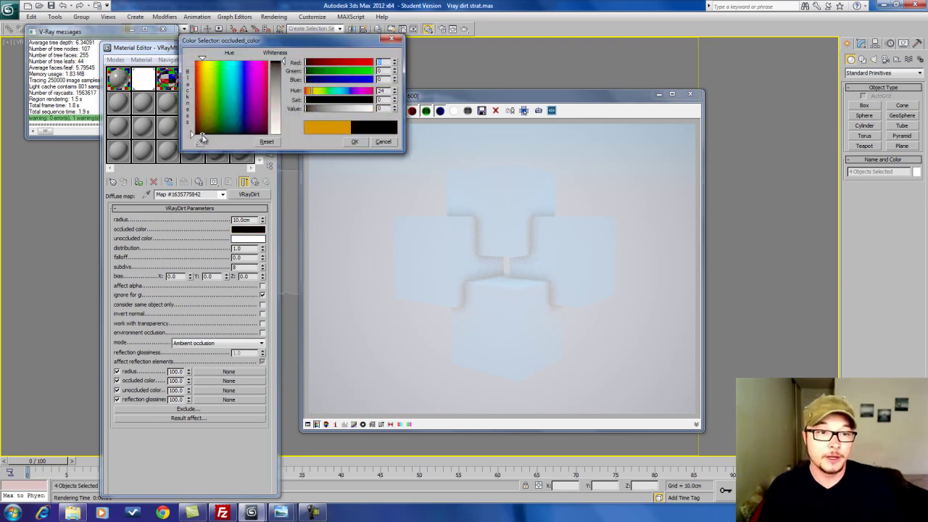
click(357, 142)
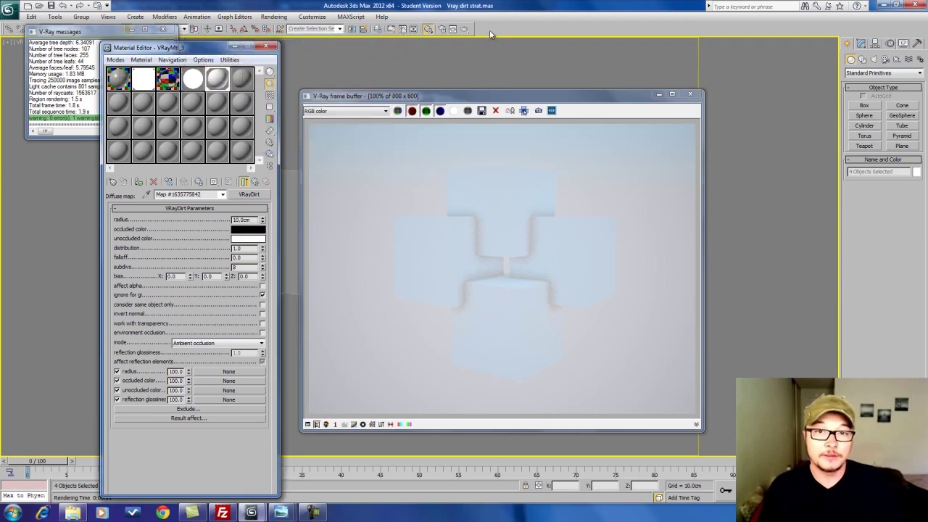
click(464, 29)
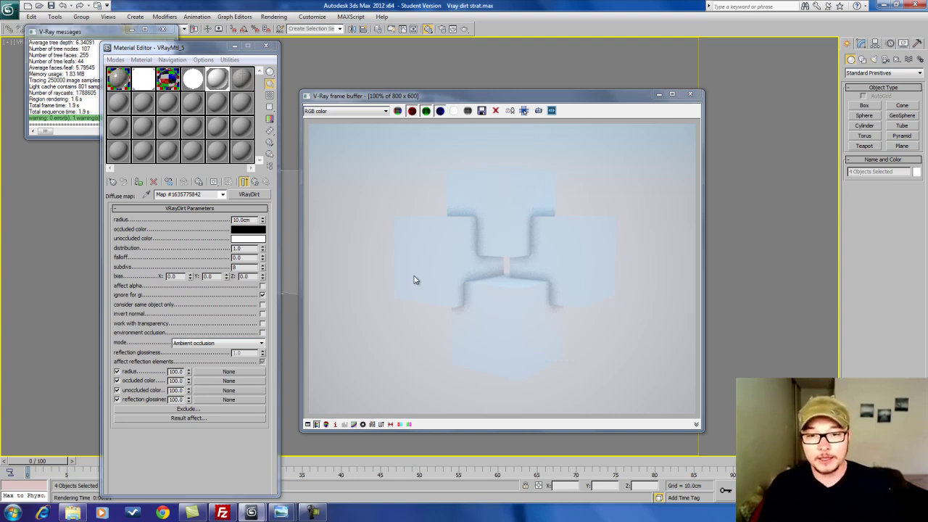
- Change the VRayDirt unoccluded color to pure red (255, 0, 0) and render the blocks
click(241, 239)
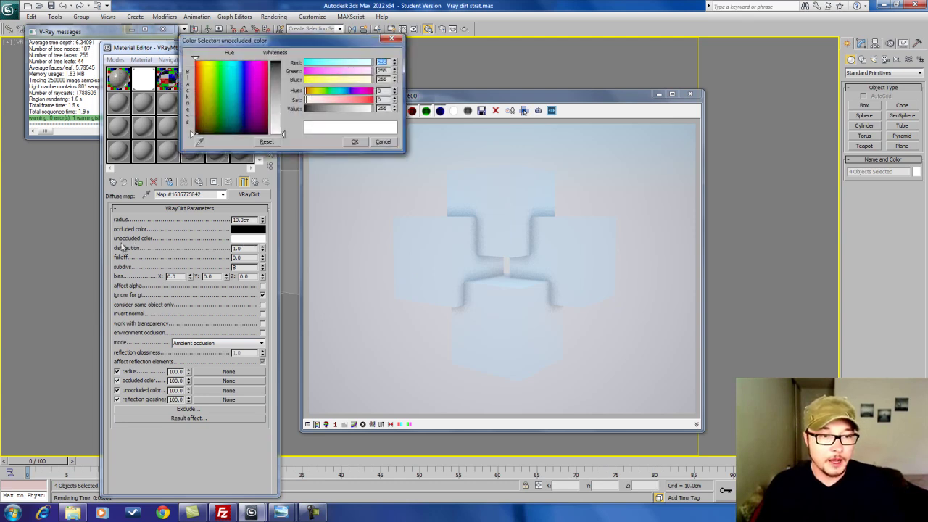
drag(282, 135, 283, 62)
click(355, 142)
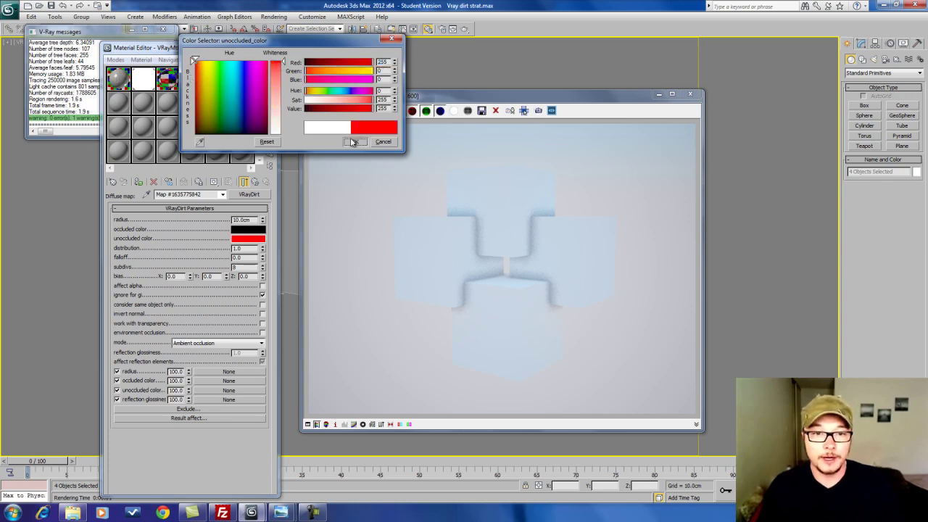
click(453, 29)
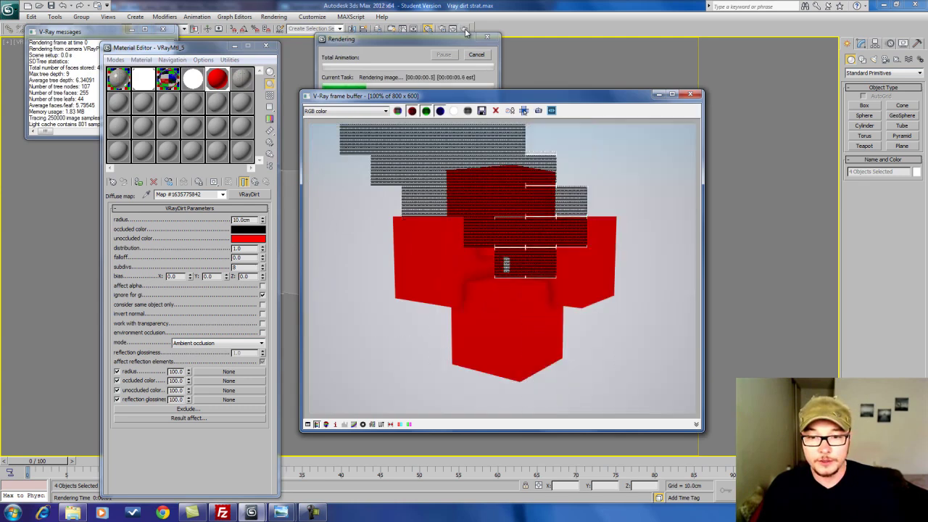
- Set the VRayDirt unoccluded color to white and render the blocks
click(249, 238)
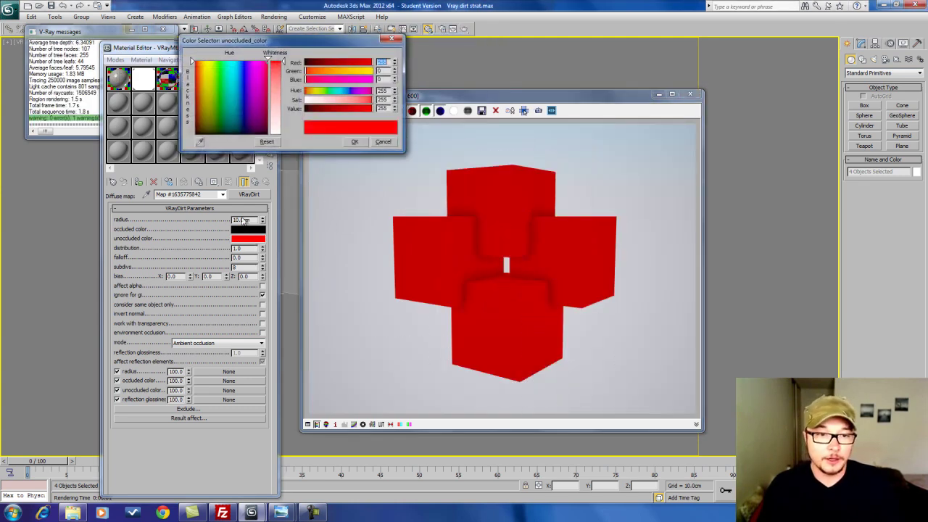
click(284, 135)
click(354, 142)
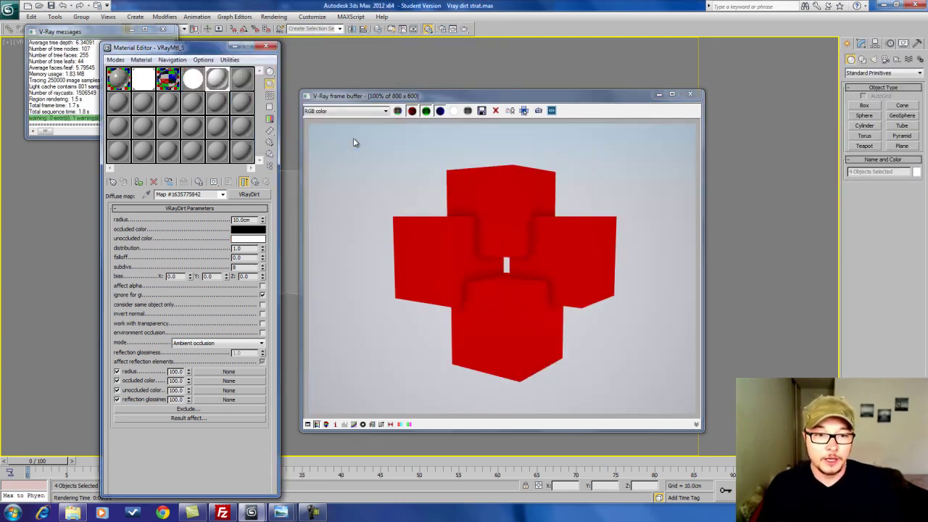
click(465, 29)
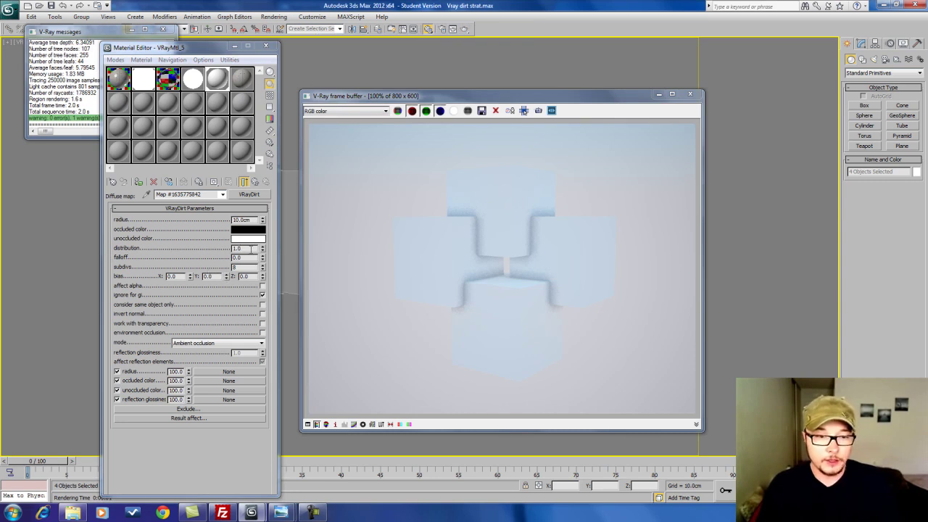
- Set the VRayDirt distribution to 50 and render the blocks
drag(251, 249, 227, 252)
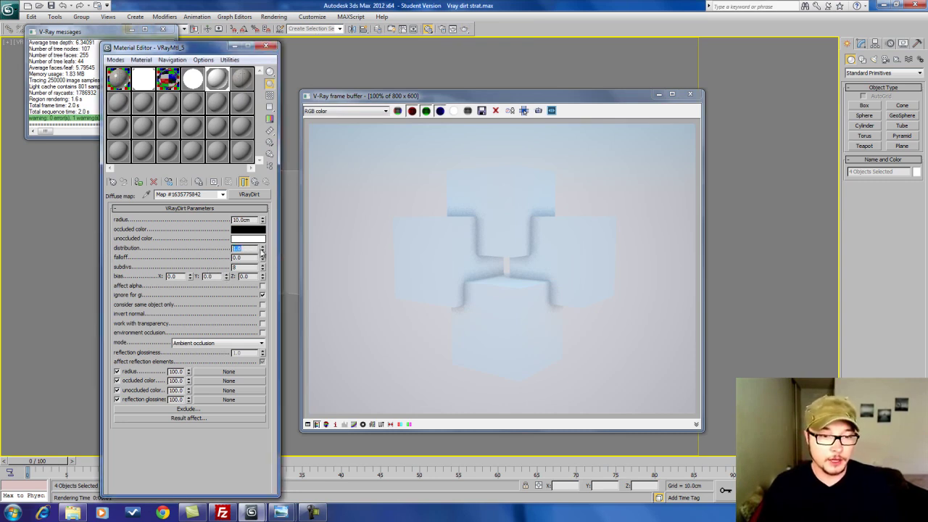
text(50)
key(Return)
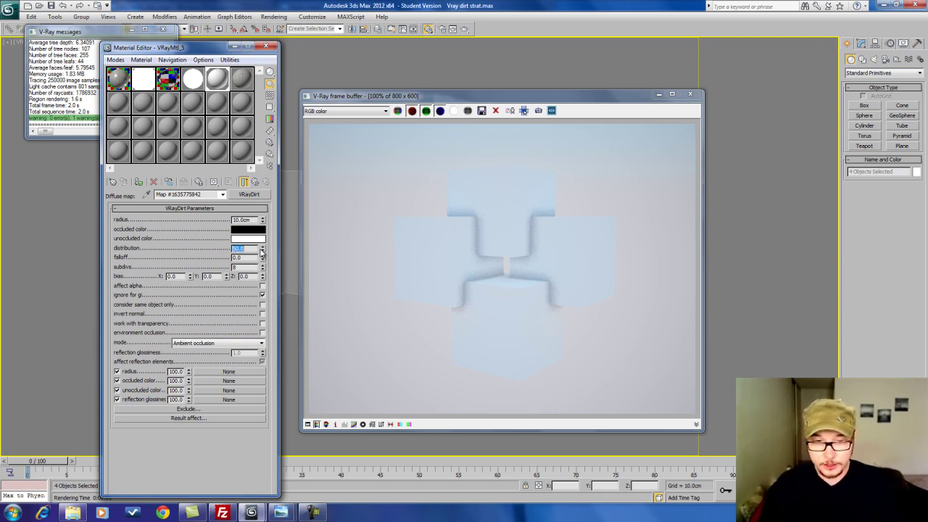
click(466, 29)
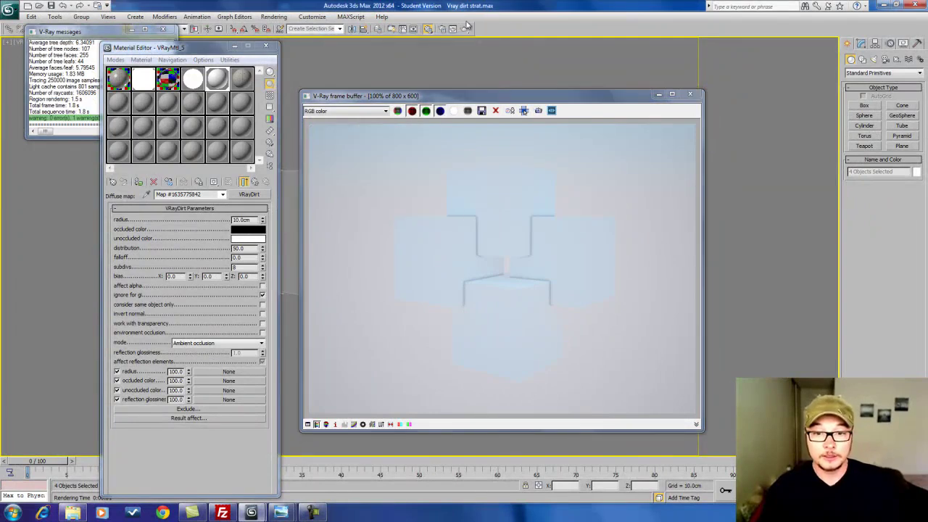
- Set the VRayDirt distribution to 1 and render the blocks
double_click(247, 248)
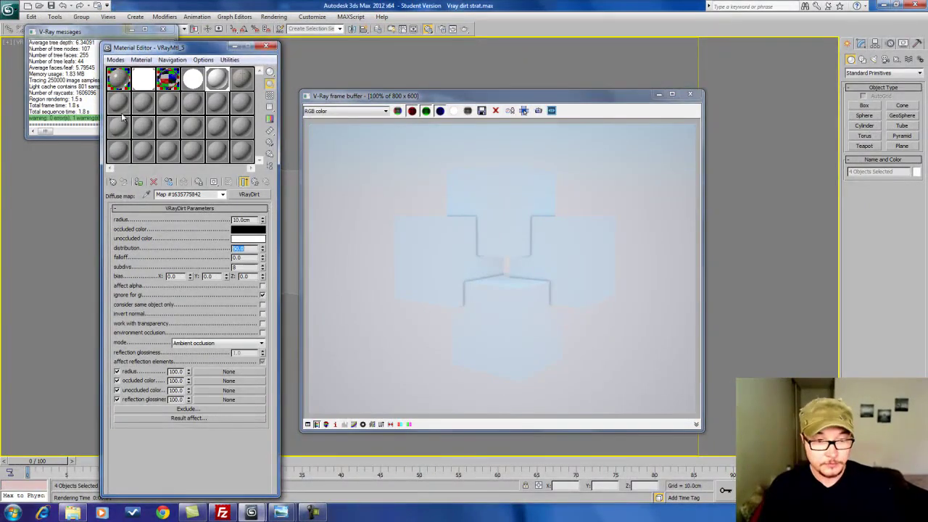
click(248, 256)
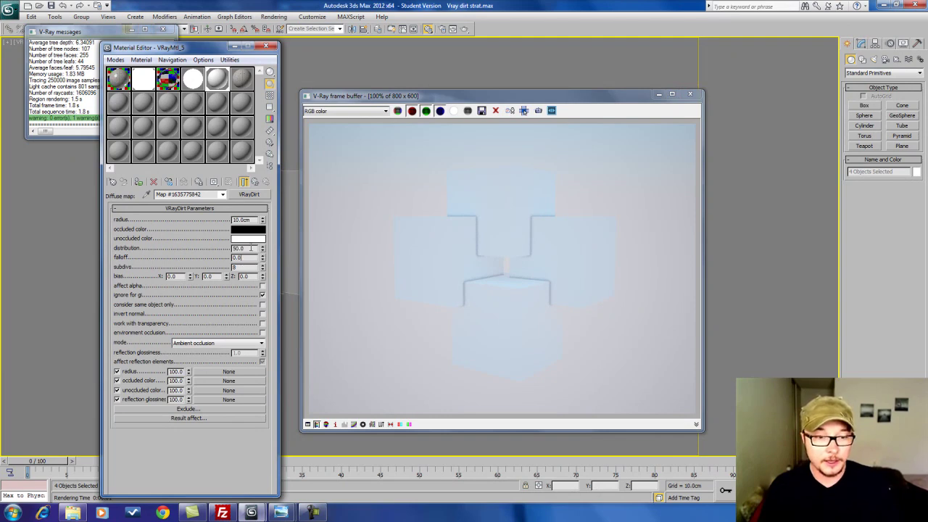
double_click(247, 248)
text(1)
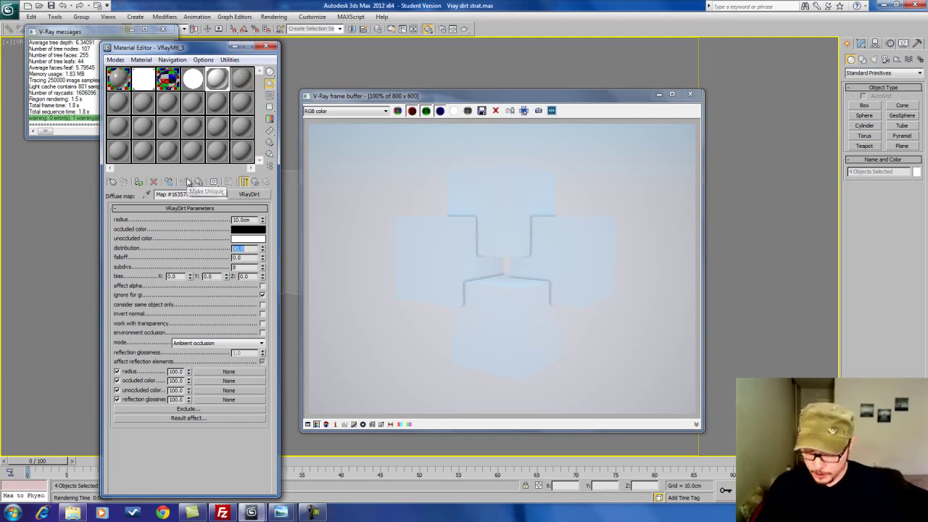
key(Return)
click(464, 29)
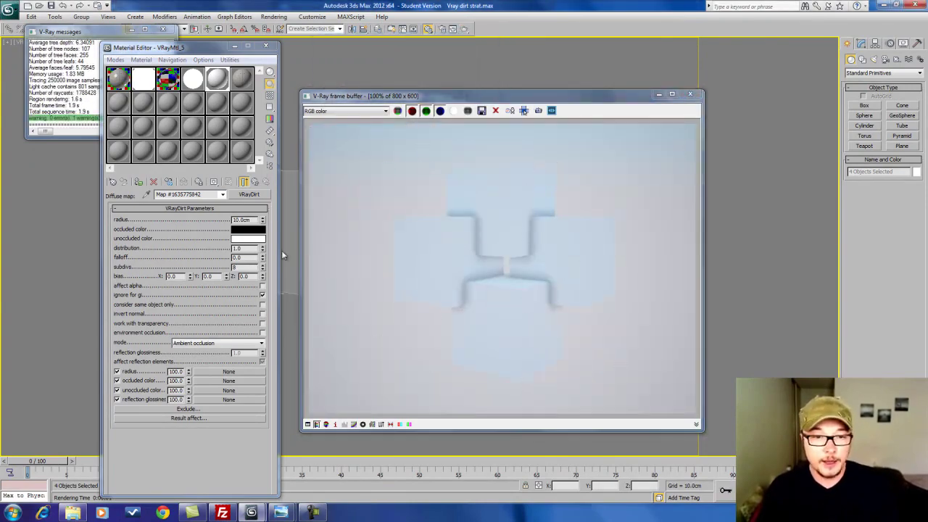
- Render the blocks with the VRayDirt falloff set to 2 and again with it set to 1
double_click(246, 258)
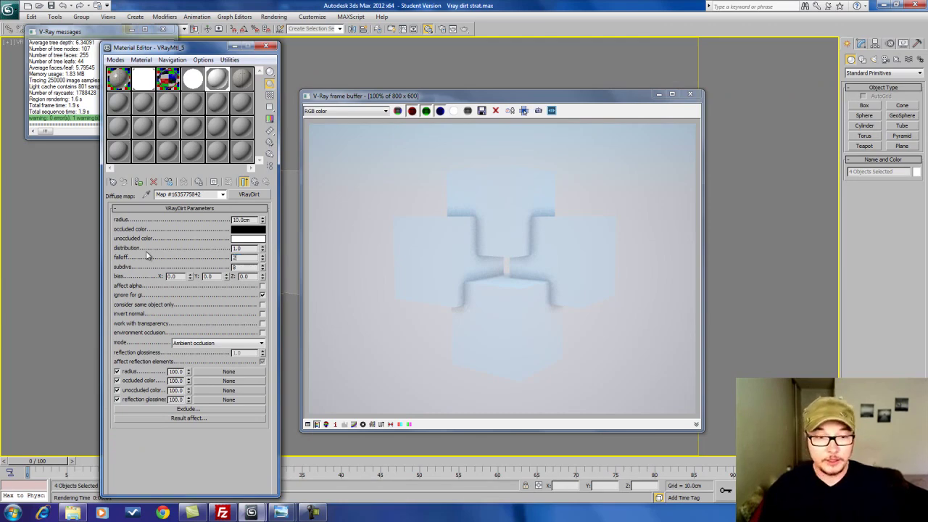
click(465, 29)
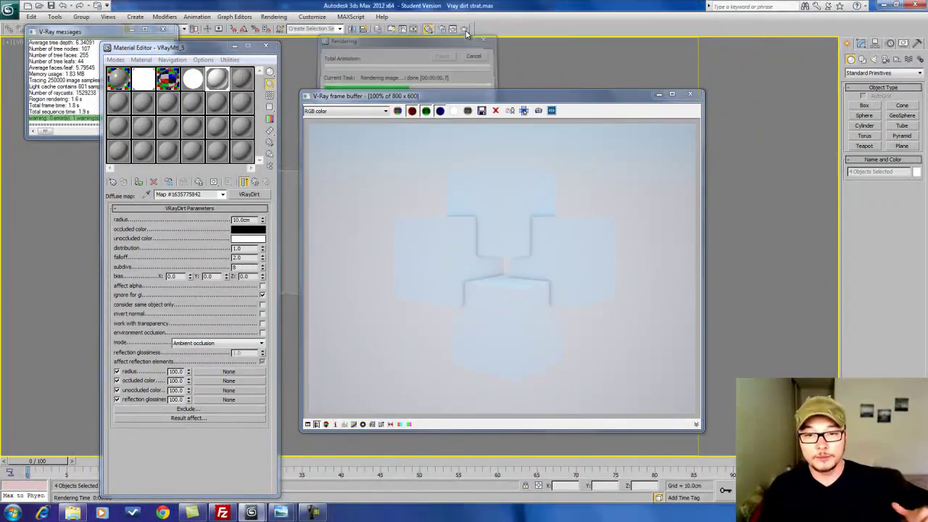
click(263, 262)
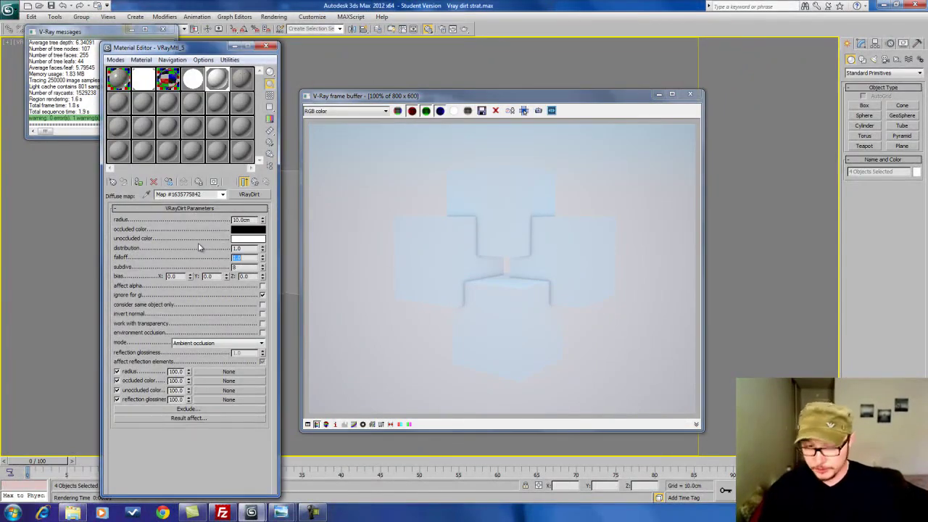
text(1)
key(Return)
click(464, 30)
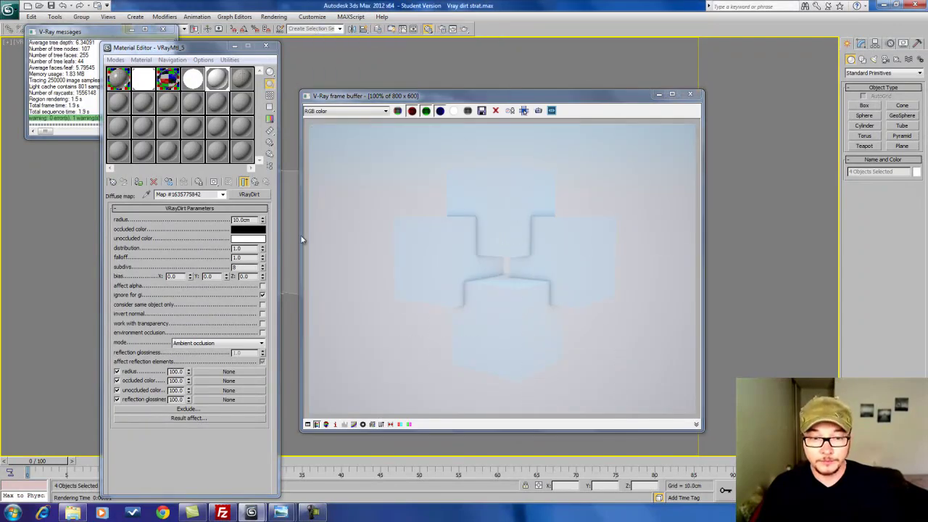
- Set the VRayDirt falloff to 0 and render the blocks
click(240, 257)
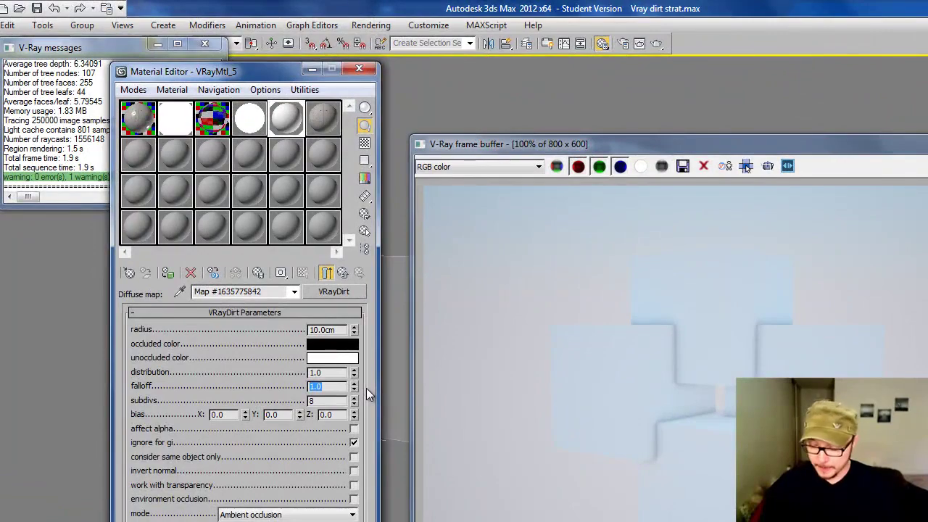
text(0)
key(Return)
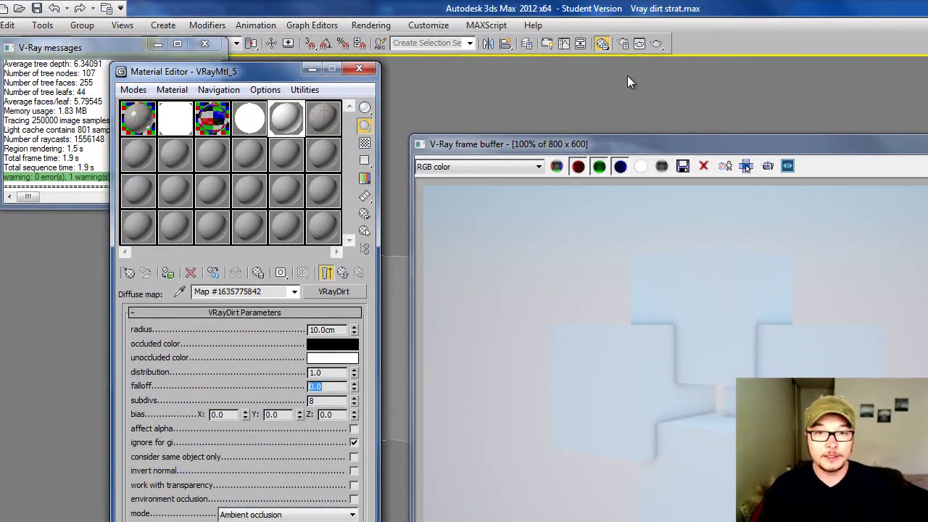
click(653, 43)
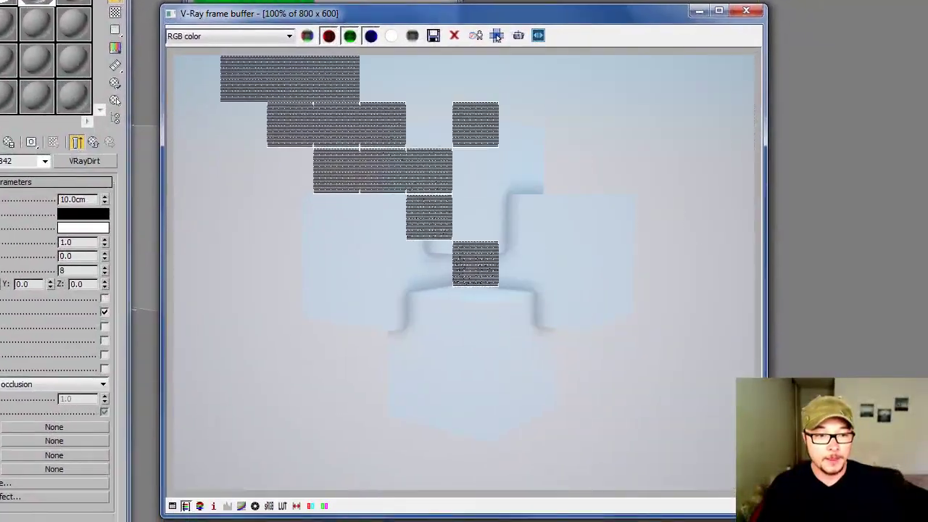
- Set the VRayDirt subdivs to 32, render the blocks and inspect the shading grain where the blocks meet
double_click(72, 270)
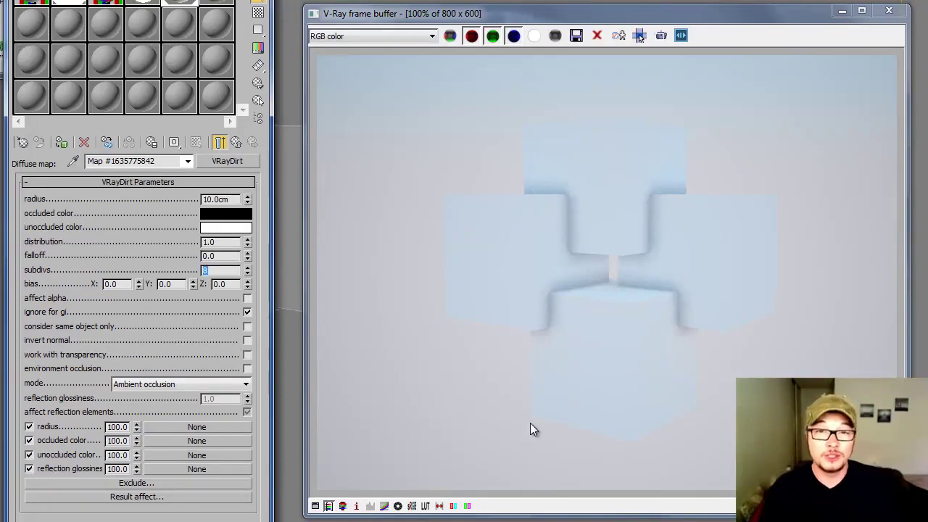
click(573, 217)
scroll(571, 214, up, 2)
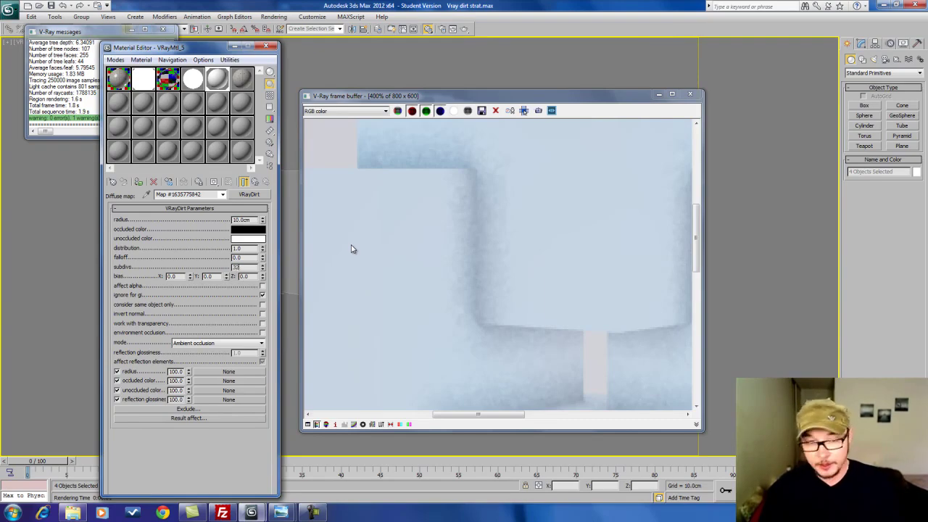
click(464, 30)
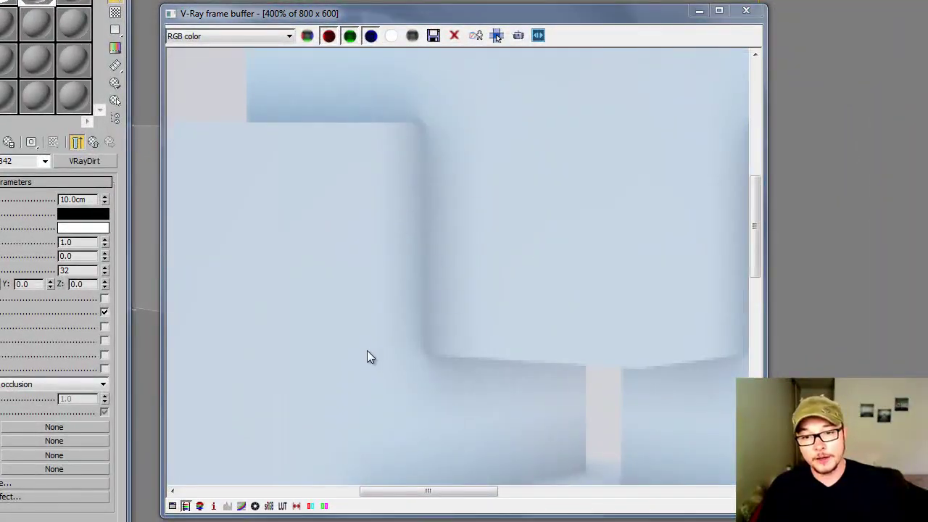
scroll(482, 277, down, 5)
scroll(482, 277, up, 3)
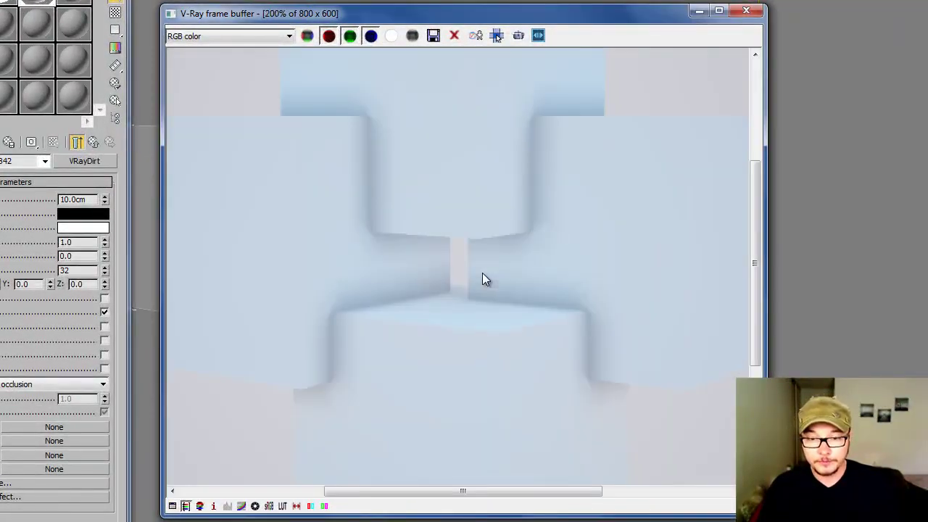
scroll(482, 277, down, 1)
key(Return)
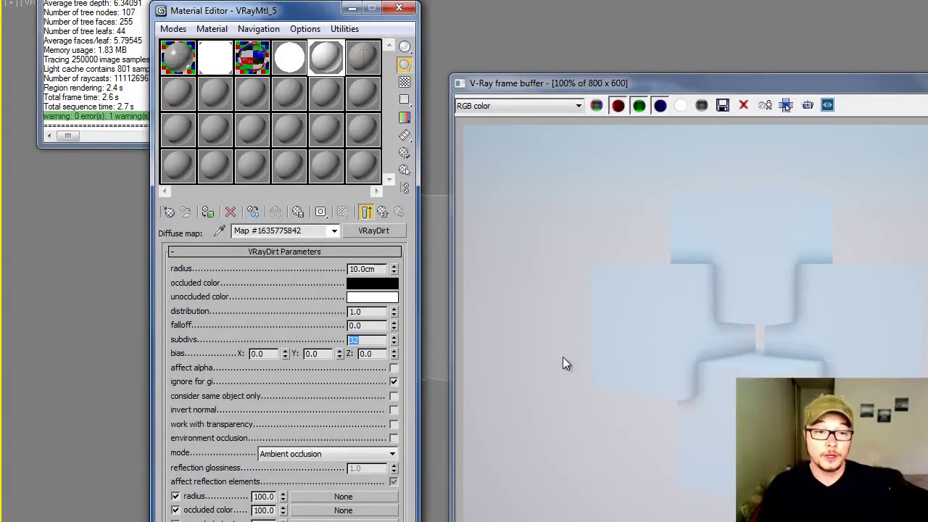
- Set the VRayDirt Y bias to 1 and render the blocks
click(327, 353)
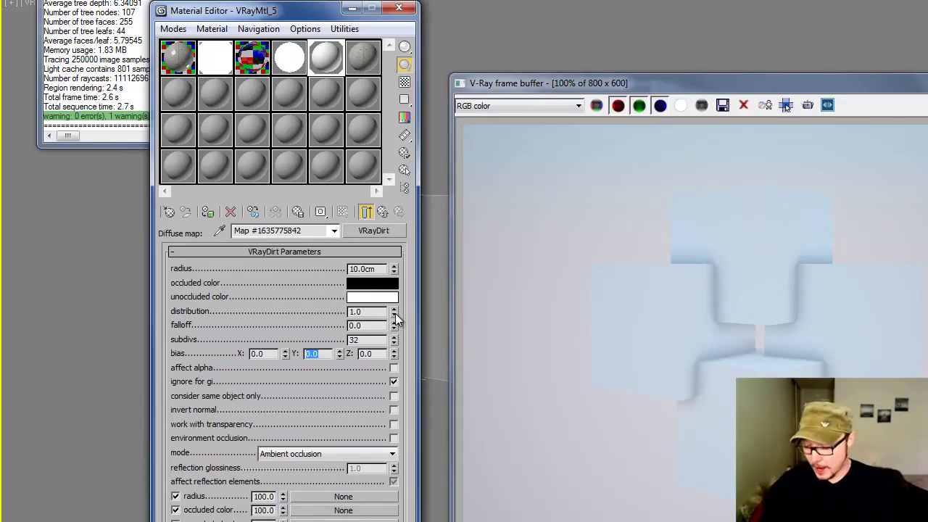
text(1)
key(Return)
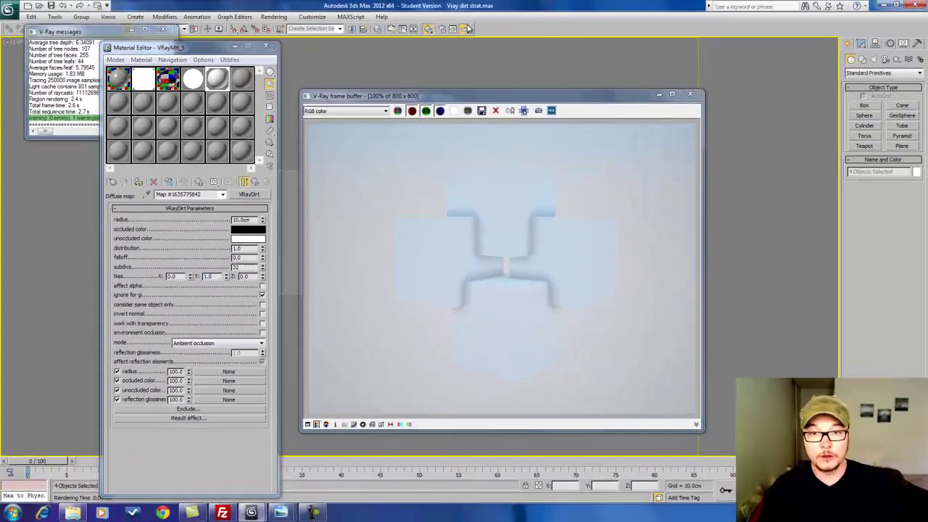
click(466, 28)
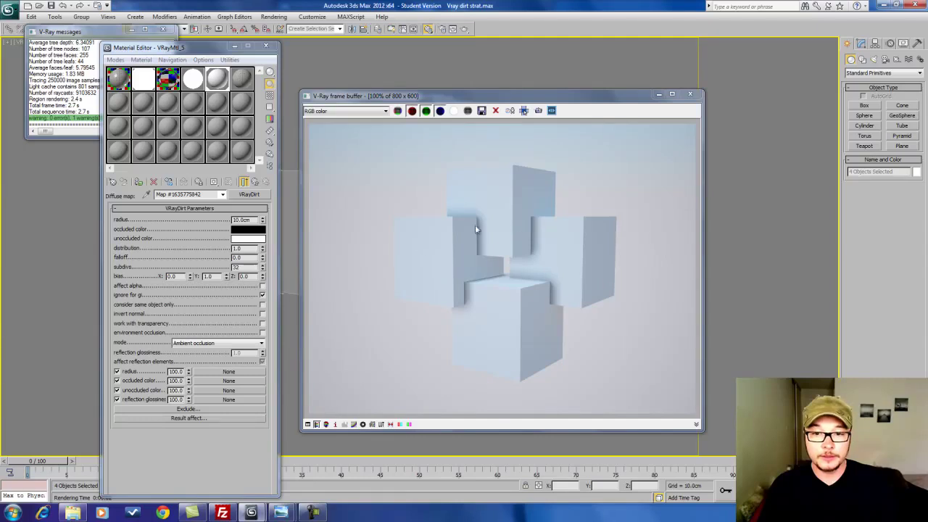
- Set the VRayDirt X bias to 1 and the Y bias to 0, and render the blocks
double_click(209, 276)
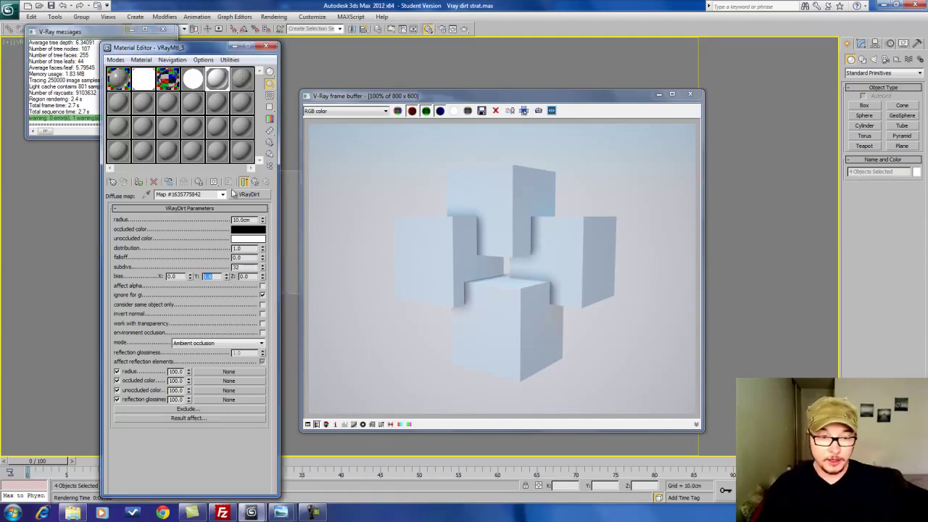
key(shift+Tab)
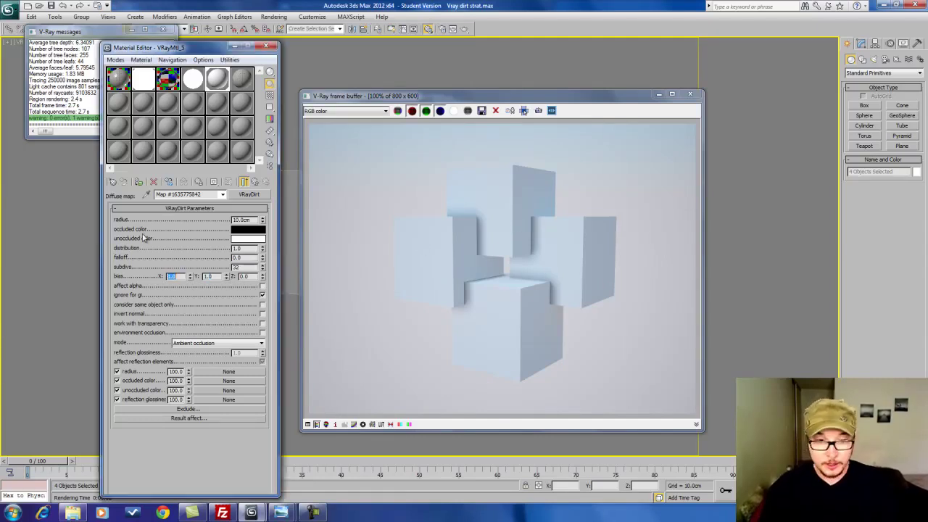
key(Tab)
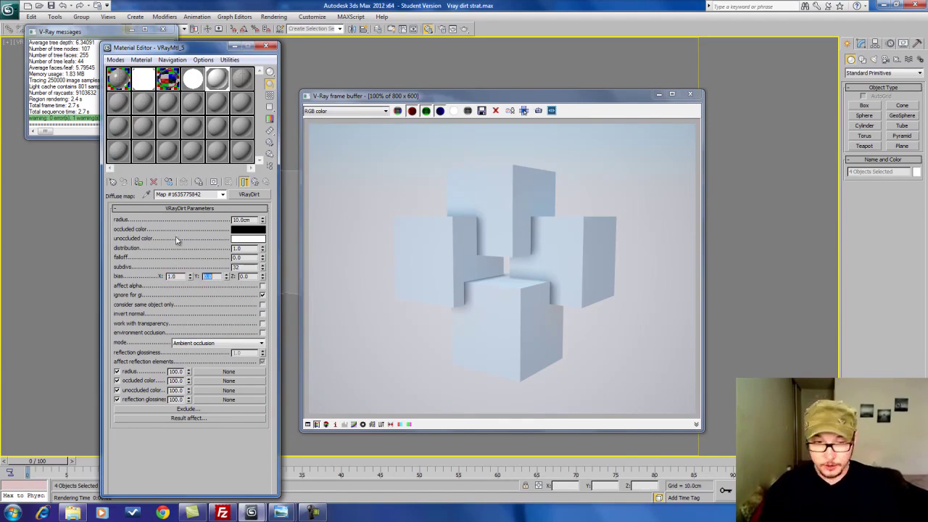
click(465, 29)
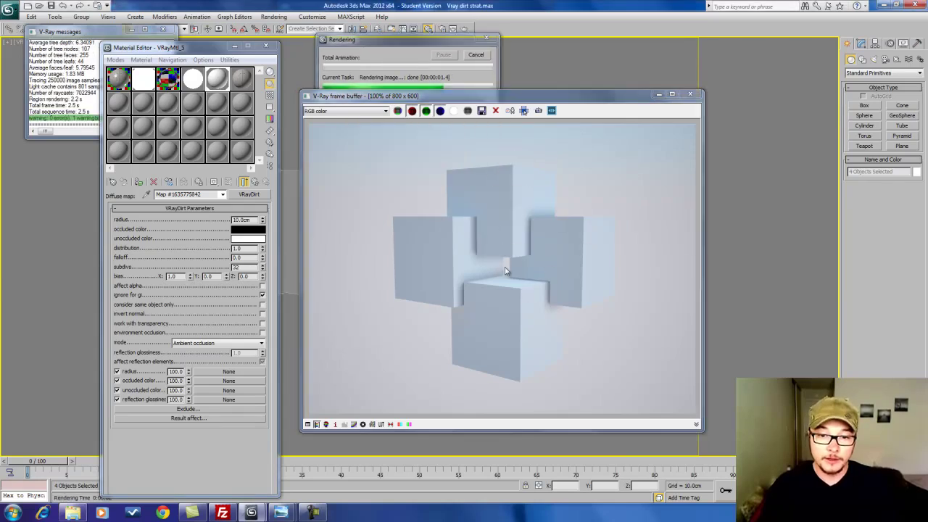
- Reset the VRayDirt X bias to 0, keeping ignore for gi enabled
double_click(174, 276)
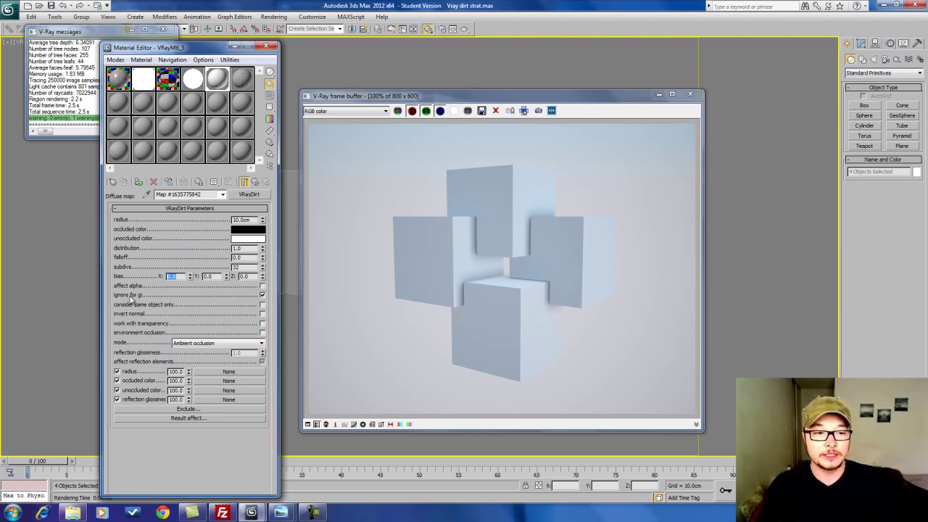
click(263, 295)
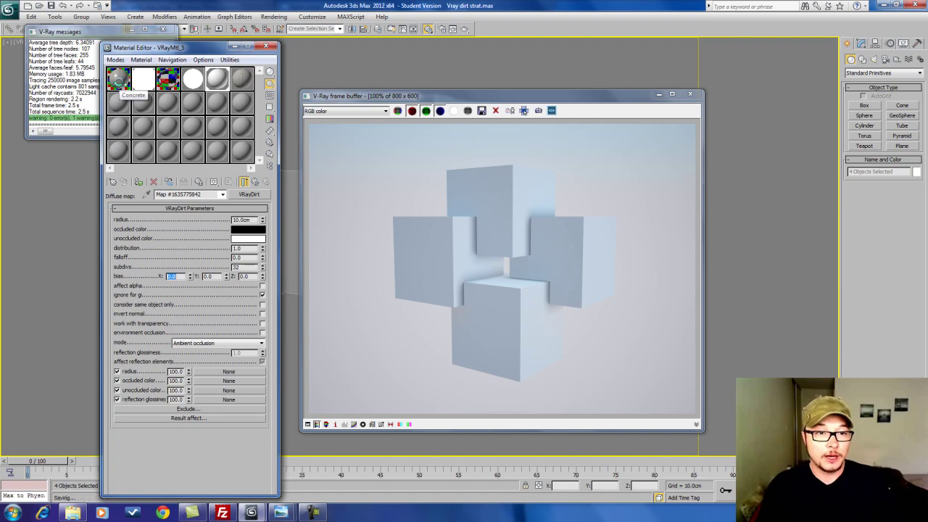
- Assign betton_holes_diff_light from the VRay Dirt tutorial folder as the VRayDirt unoccluded color map and render the blocks
click(73, 513)
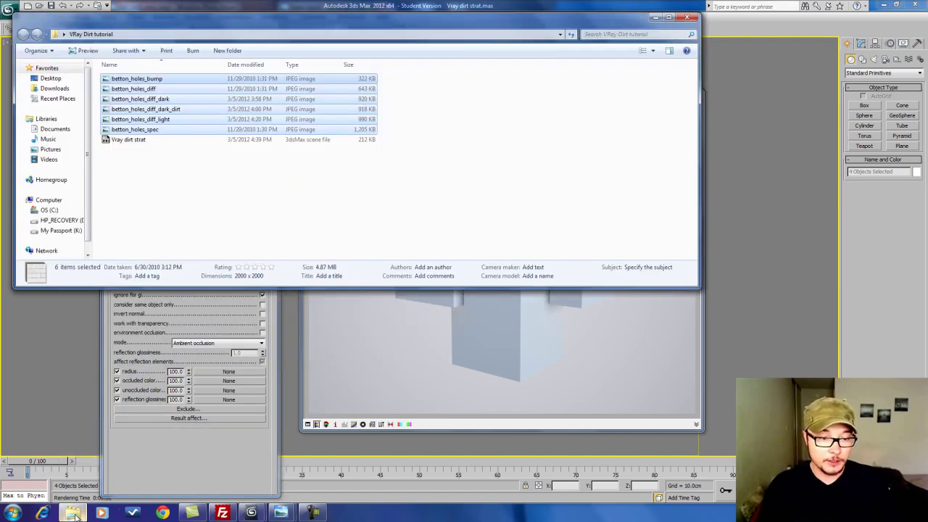
click(193, 170)
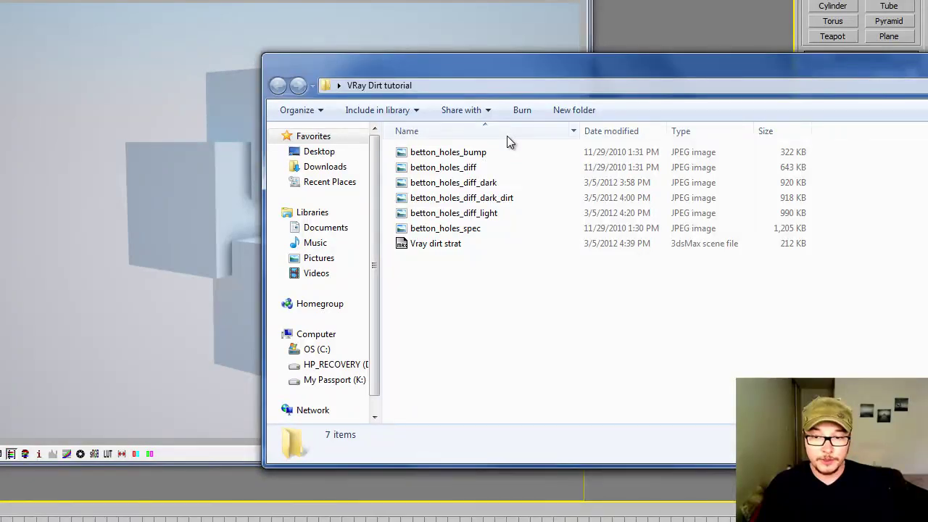
click(483, 214)
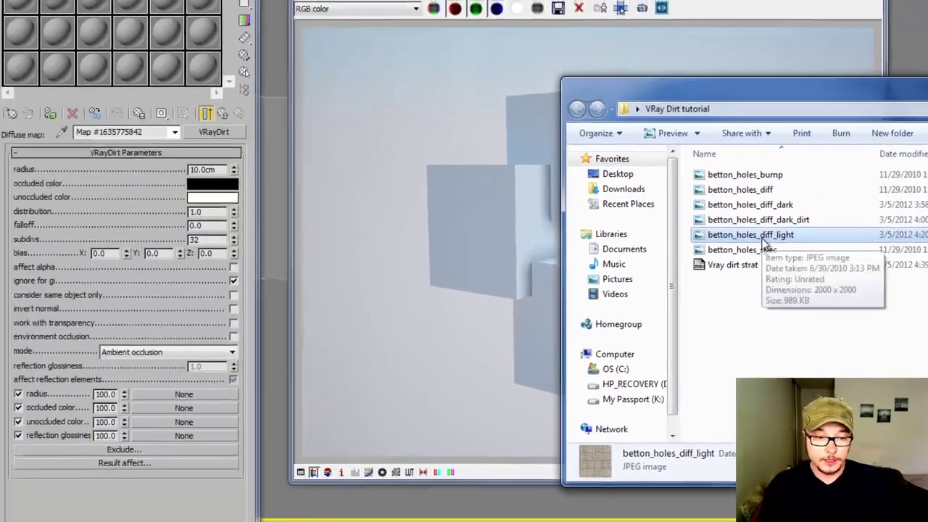
drag(764, 245, 203, 410)
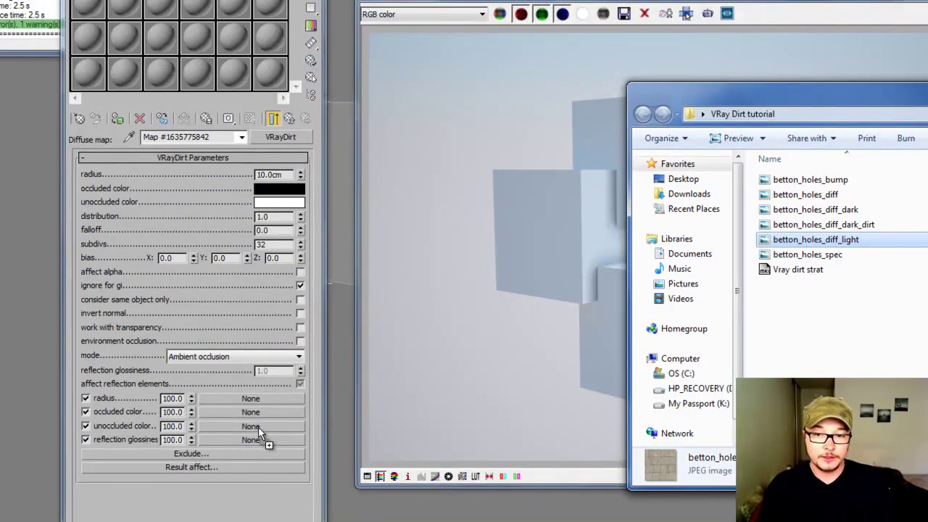
drag(258, 427, 258, 427)
drag(811, 84, 927, 90)
click(686, 14)
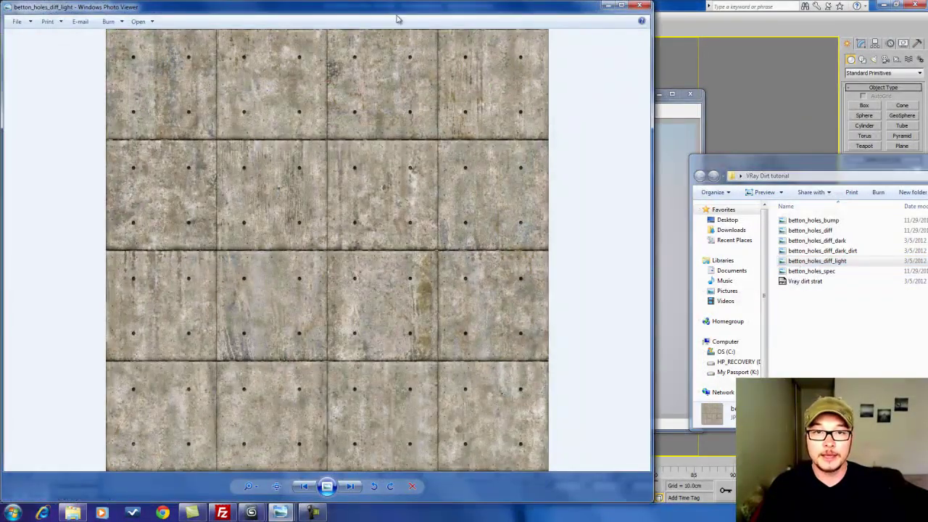
- View the betton_holes_diff_dark_dirt texture image and close the photo viewer
double_click(853, 251)
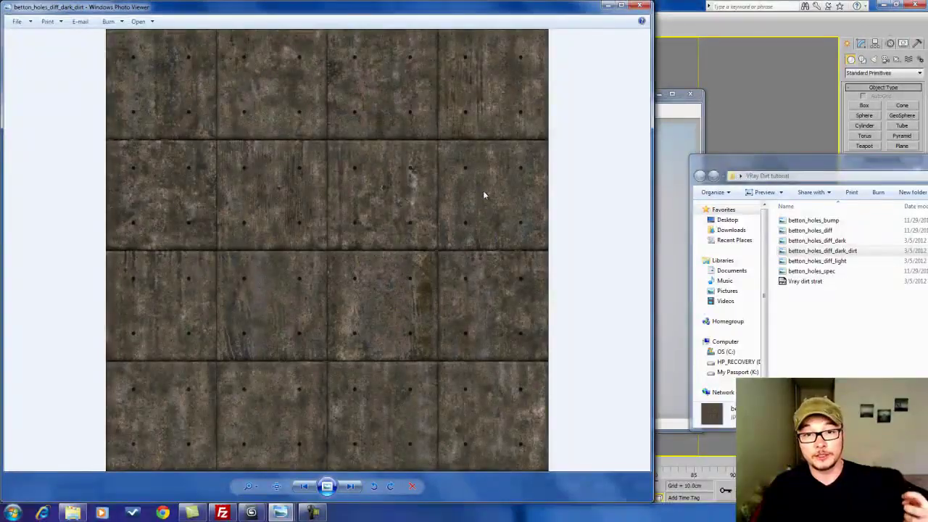
click(639, 7)
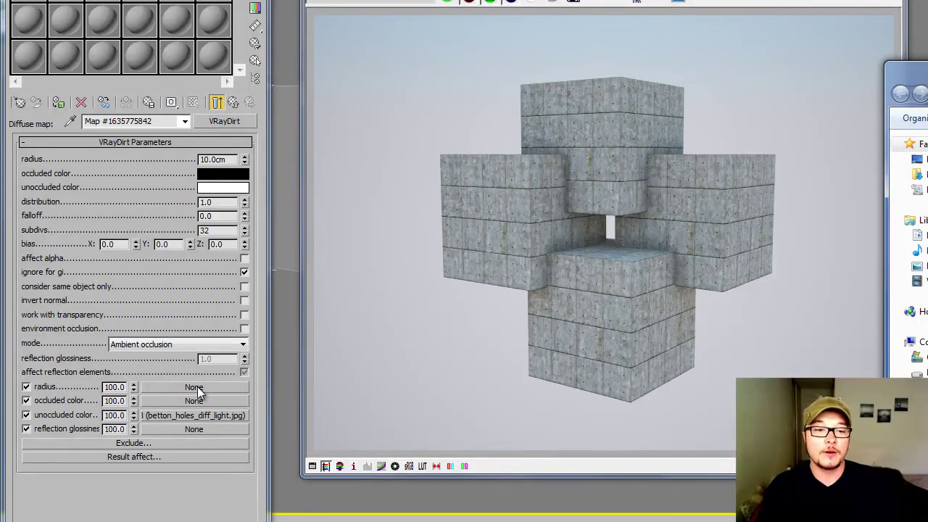
- Assign a Cellular map to the VRayDirt radius map slot
click(160, 389)
scroll(507, 167, up, 1)
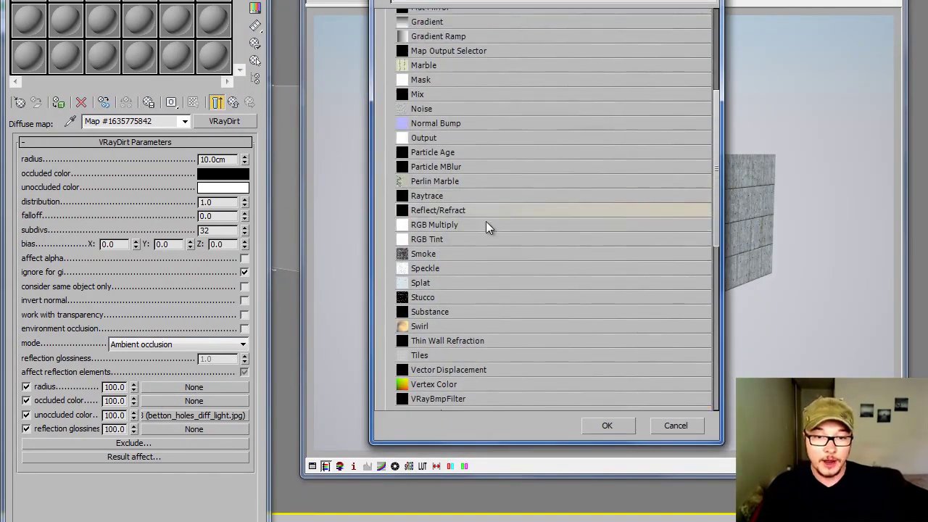
scroll(483, 232, up, 5)
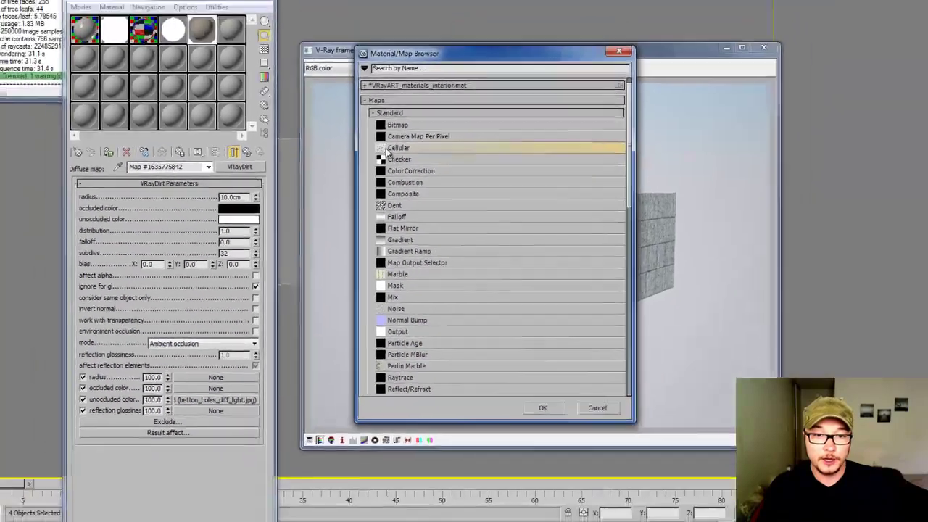
double_click(425, 98)
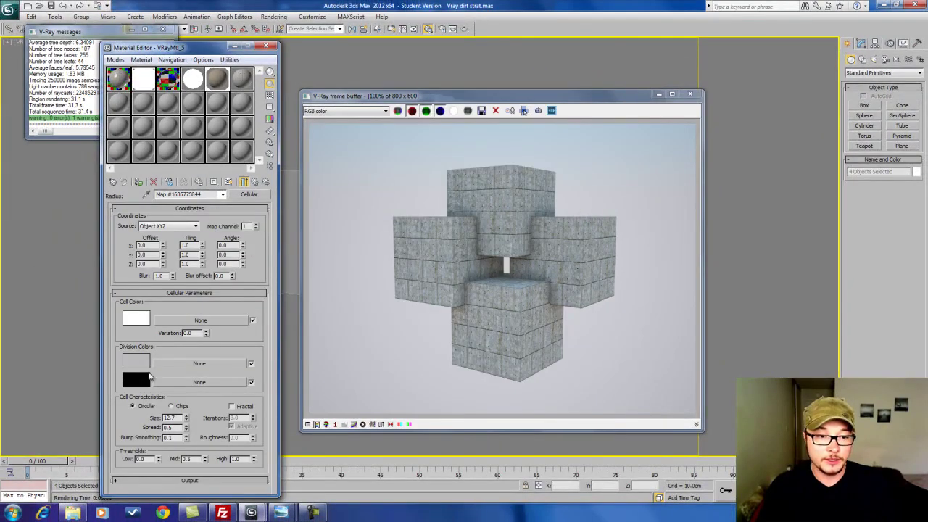
- Disable the VRayDirt unoccluded color map, render the blocks, and inspect the dirt edges produced by the Cellular radius map
click(254, 181)
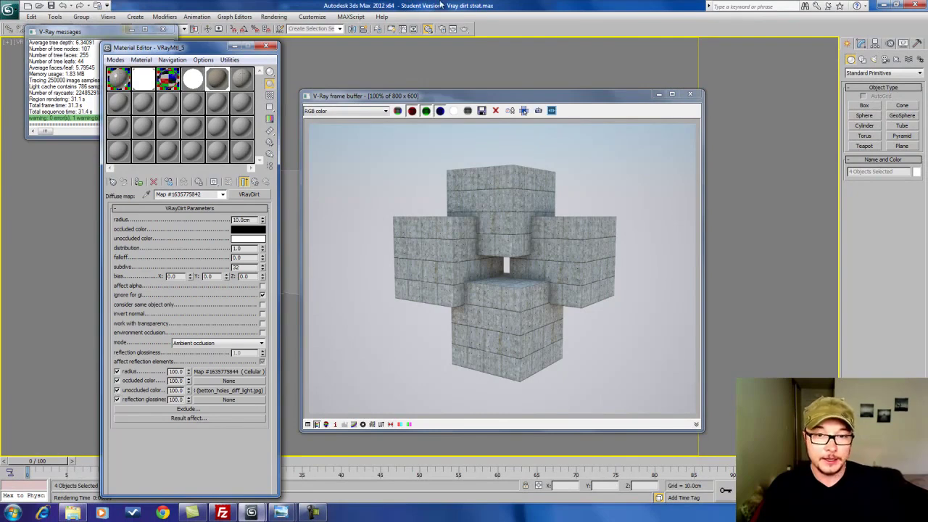
click(117, 390)
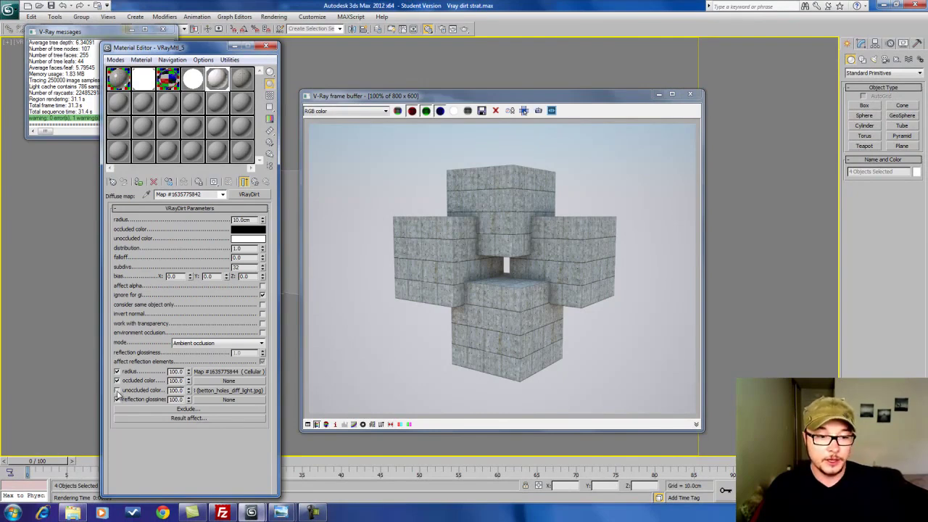
click(465, 31)
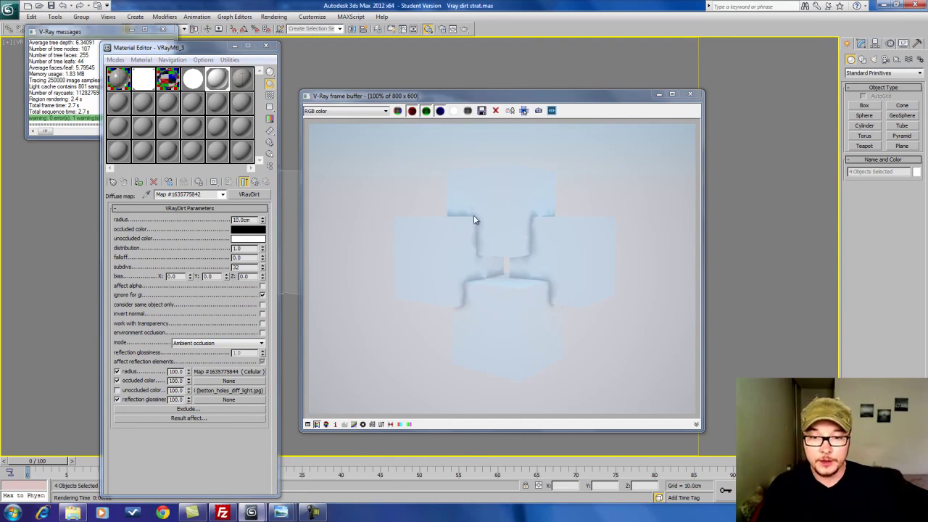
click(253, 372)
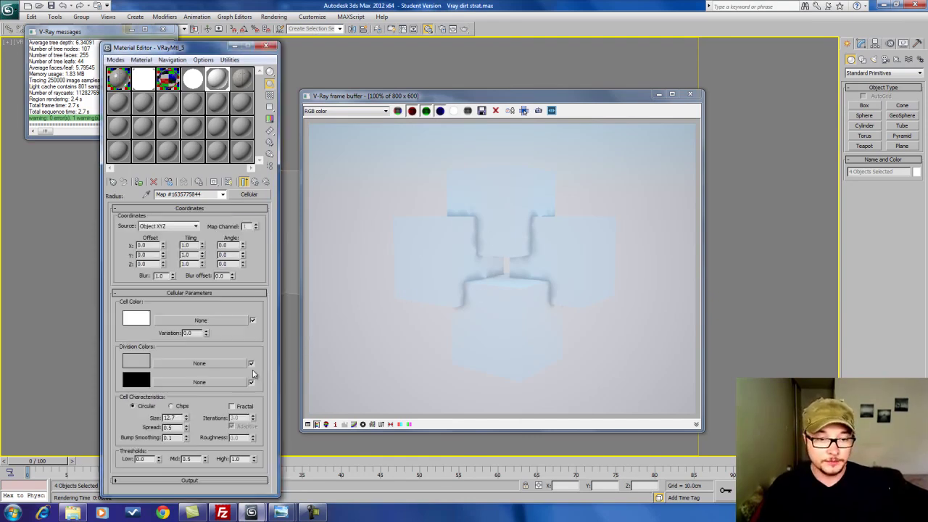
click(256, 182)
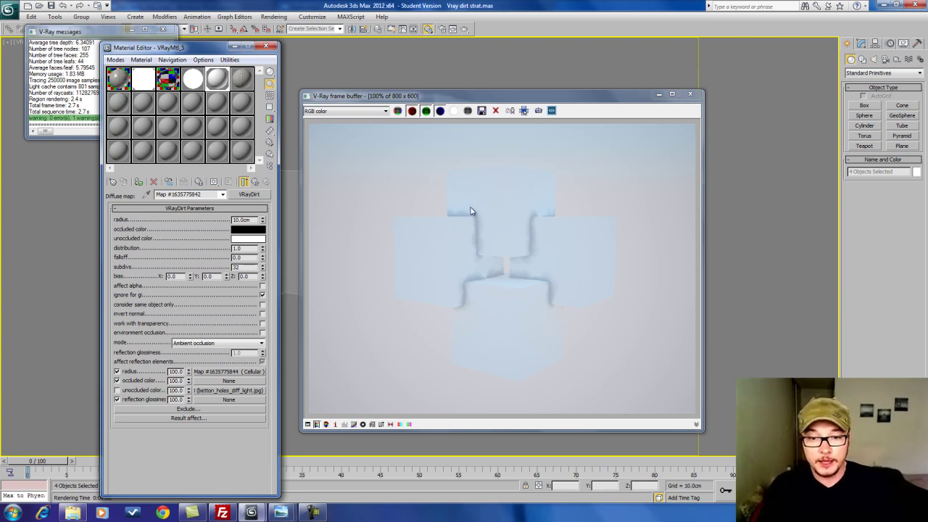
scroll(476, 241, up, 2)
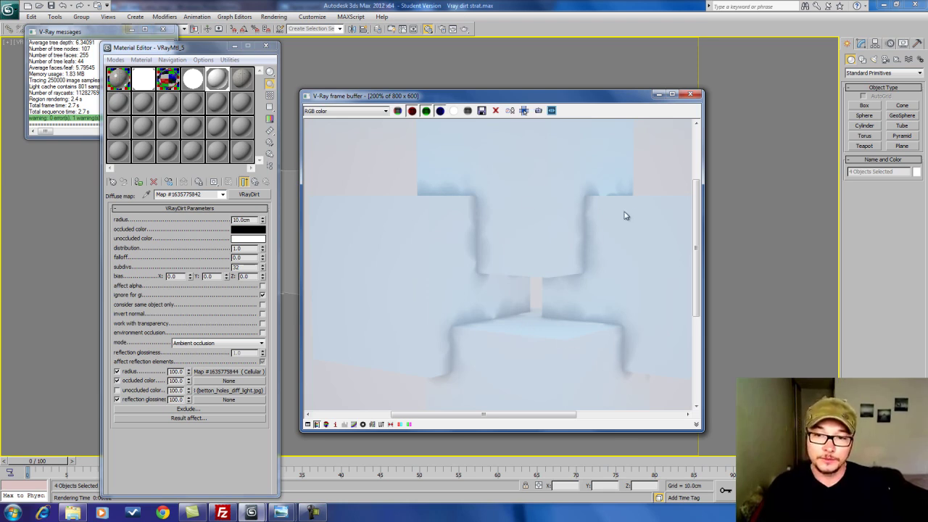
scroll(558, 284, down, 2)
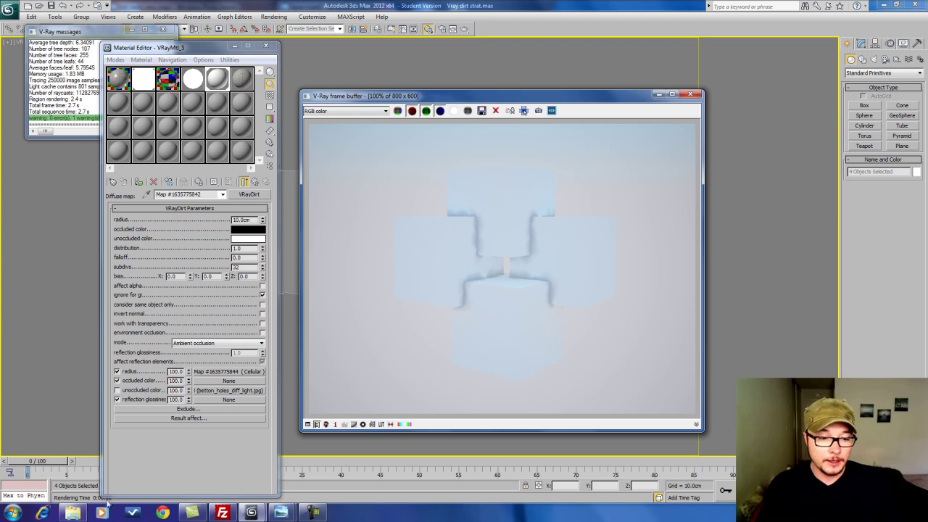
- Assign betton_holes_diff_dark_dirt as the VRayDirt occluded color map, re-enable the unoccluded color map, and render the blocks
click(73, 513)
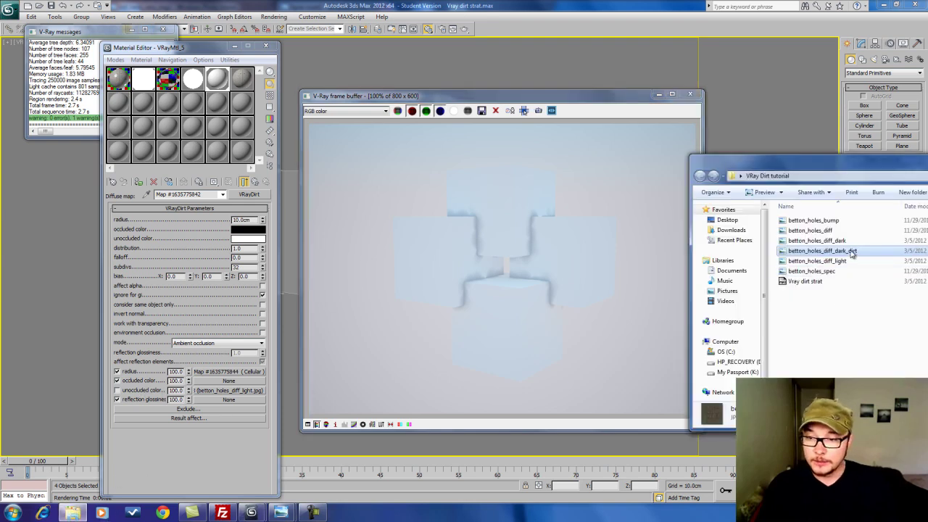
drag(852, 251, 215, 381)
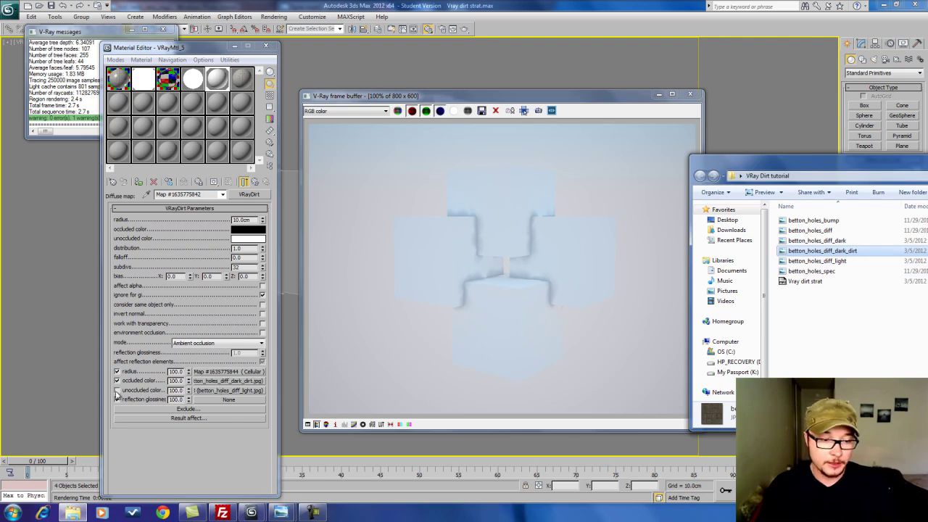
click(117, 391)
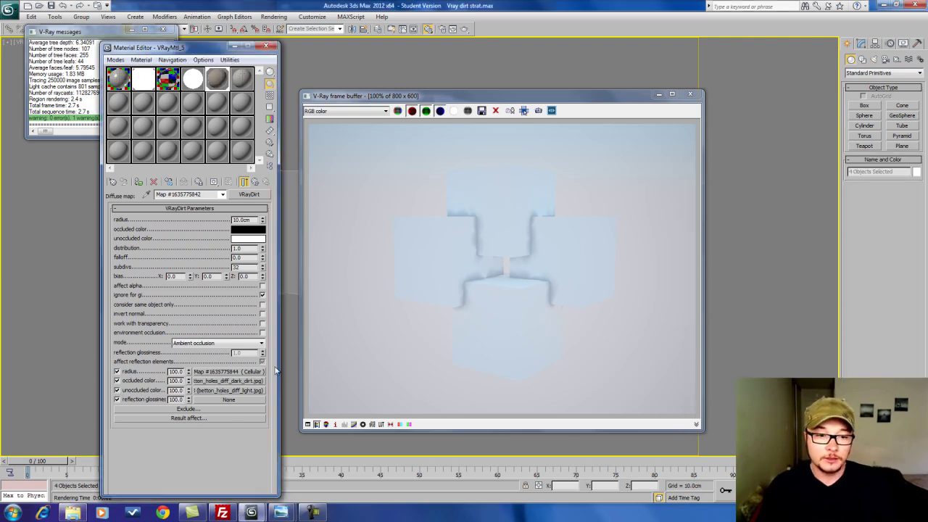
click(464, 29)
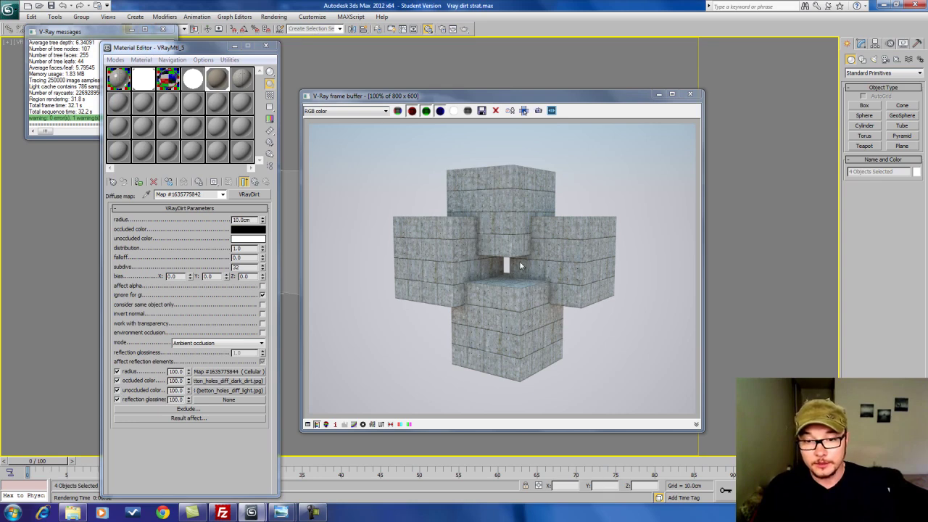
- Render the blocks with the VRayDirt radius map disabled for comparison and re-enable the radius map
click(117, 371)
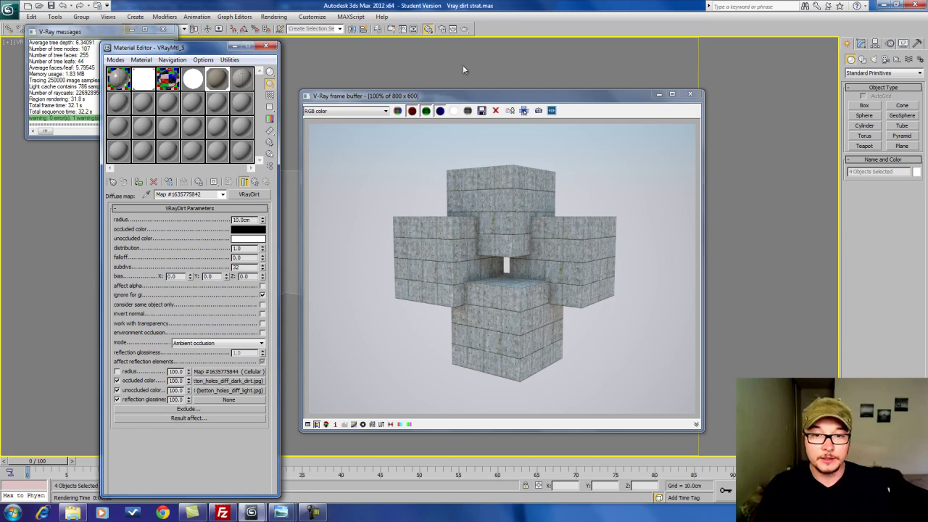
click(464, 29)
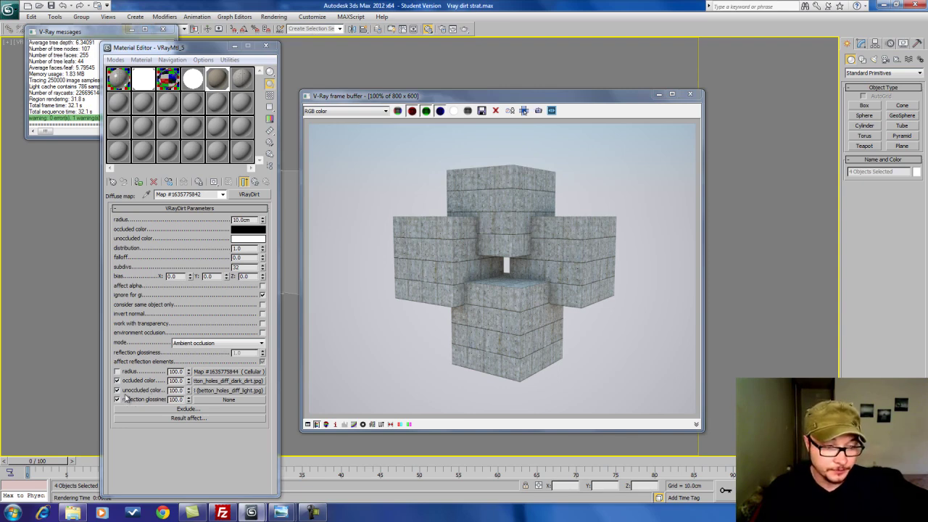
click(118, 372)
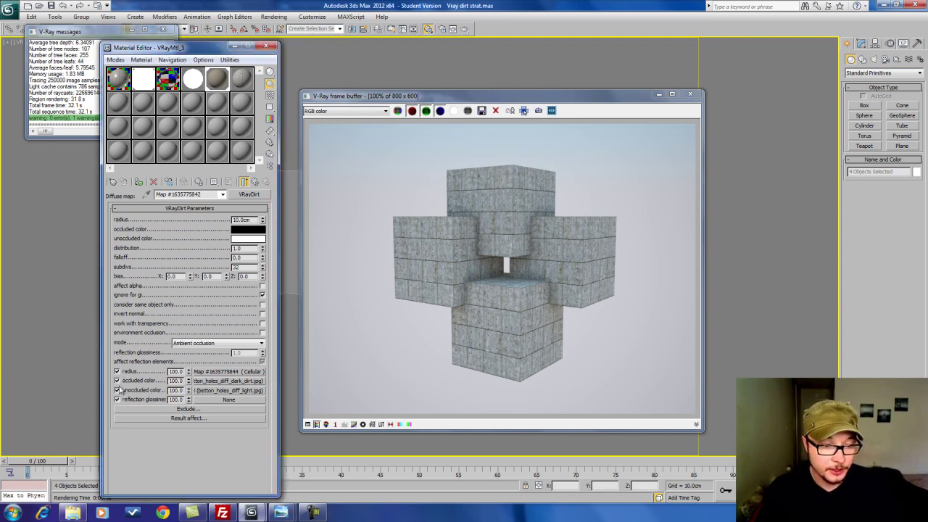
- Disable the occluded and unoccluded color maps and turn on invert normal, rendering the blocks after each change
click(117, 381)
click(116, 390)
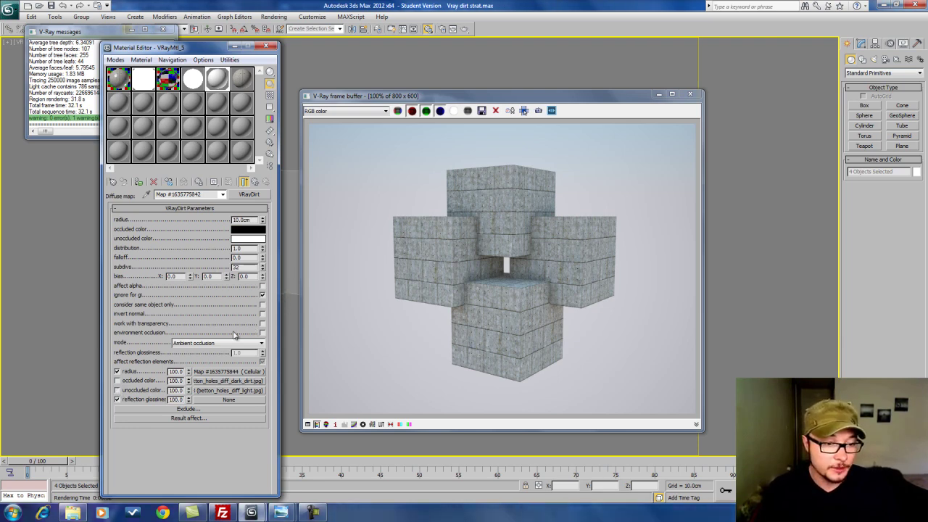
click(463, 31)
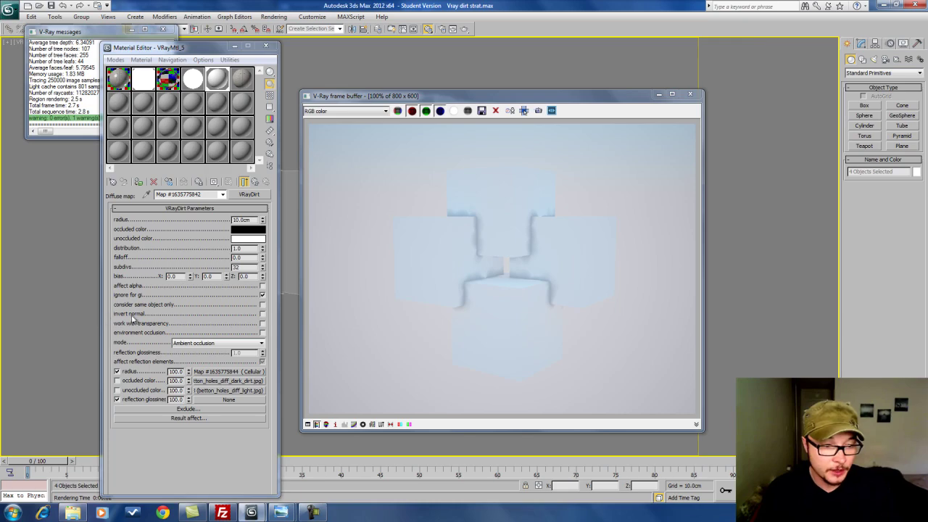
click(262, 314)
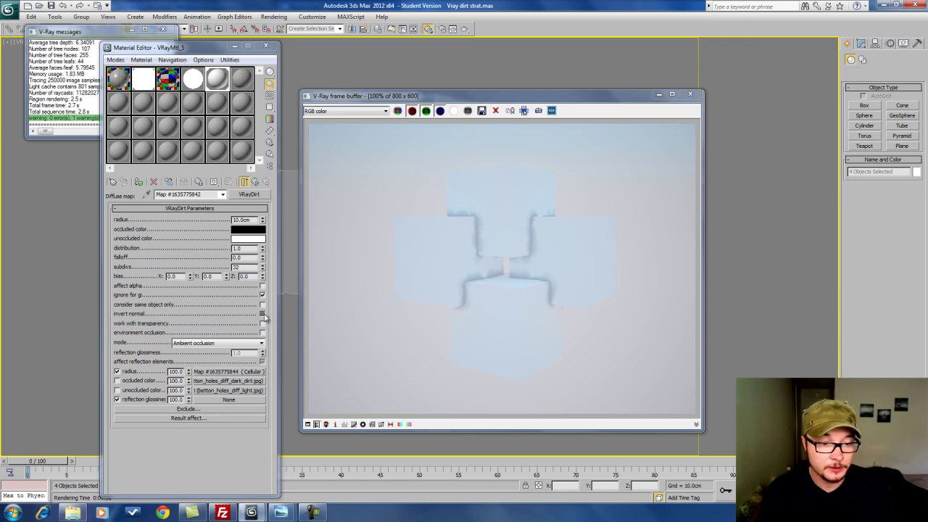
click(465, 30)
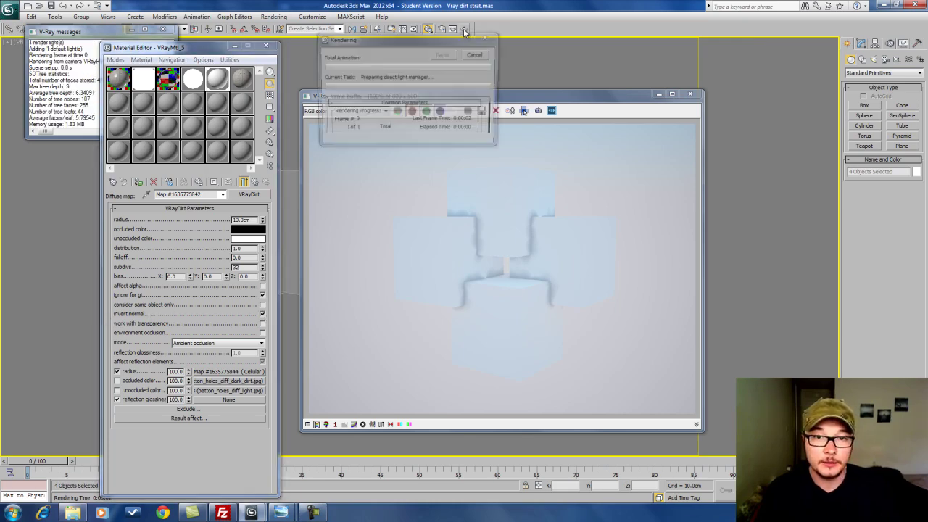
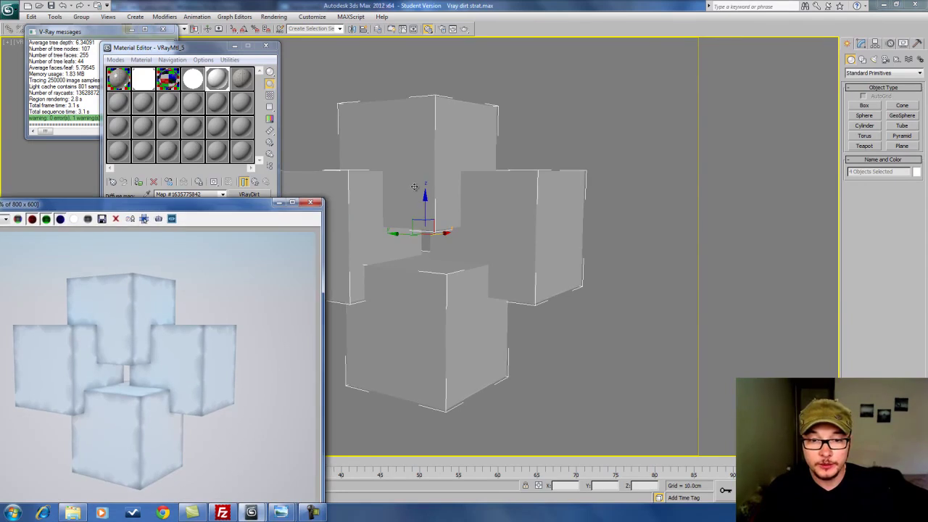
- Clone the upper block downward as a new box, and clear the V-Ray messages and Material Editor out of the way
shift+drag(420, 193, 419, 302)
click(462, 298)
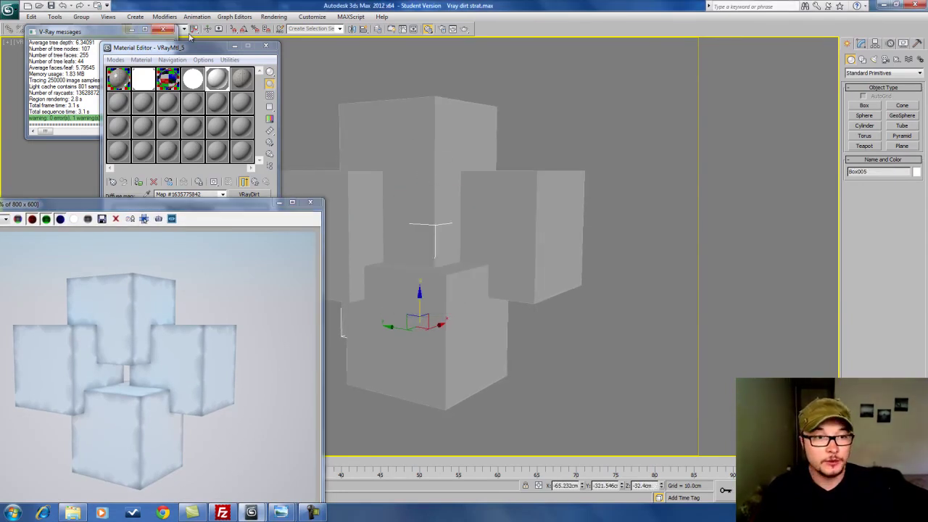
click(164, 30)
click(164, 30)
click(135, 48)
drag(135, 48, 95, 108)
- Scale the cloned box thinner along X and move it along Y toward the front of the blocks
click(149, 28)
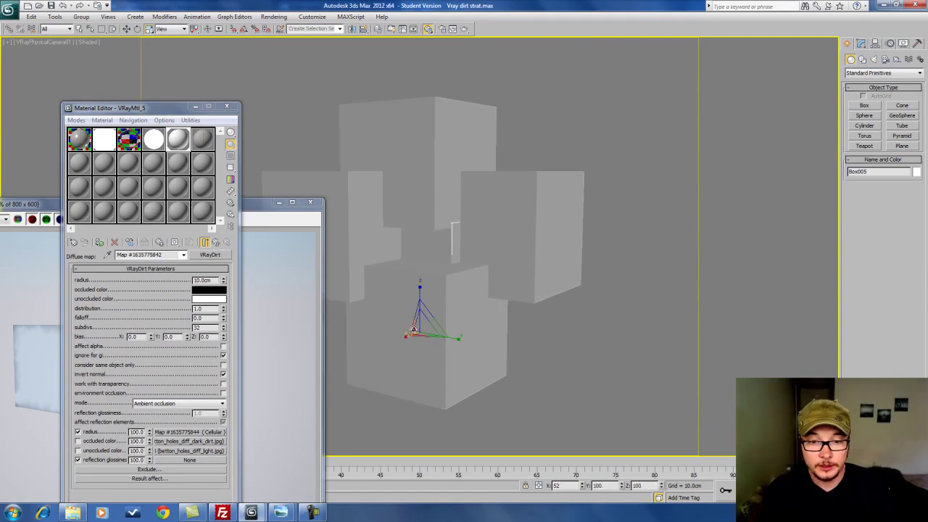
click(127, 29)
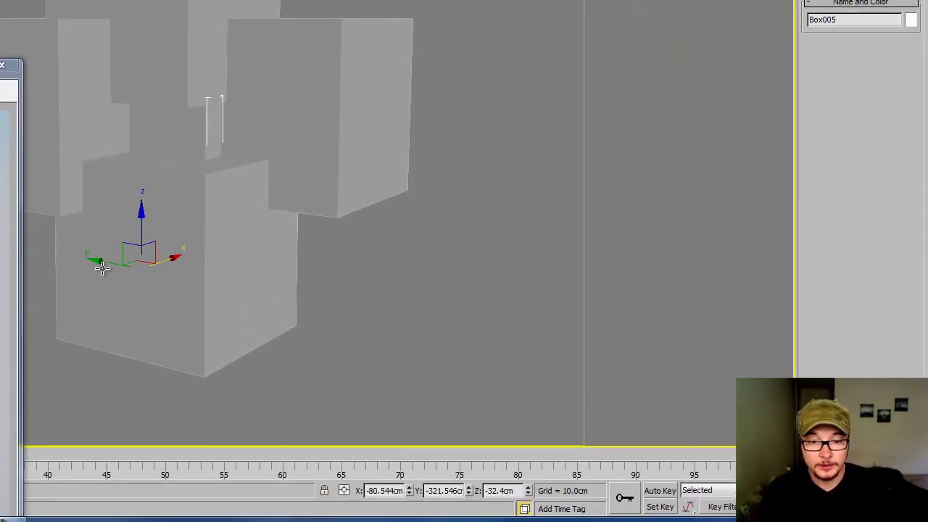
drag(377, 337, 409, 343)
drag(149, 278, 160, 297)
click(143, 275)
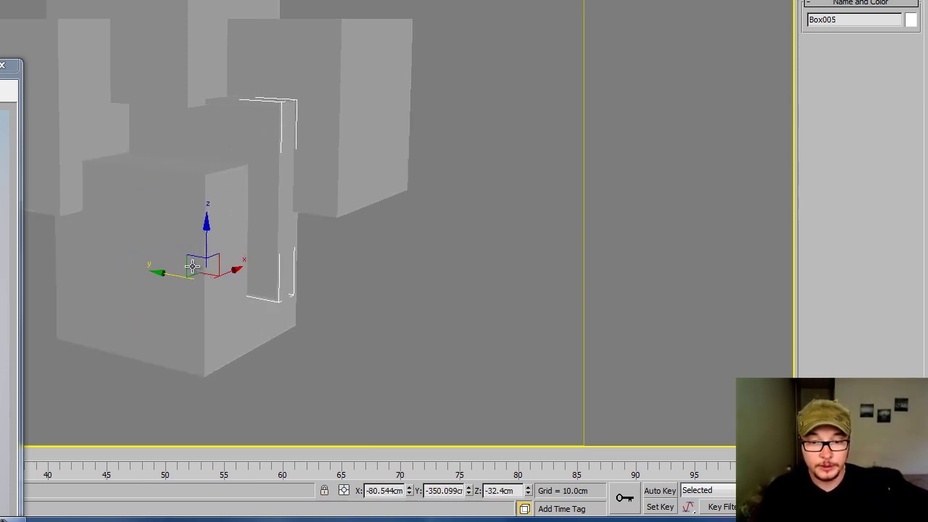
- Flatten the cloned box along X into a thin panel and raise it in front of the blocks, at about Z -21.977 cm
key(r)
drag(166, 294, 195, 205)
key(w)
drag(143, 225, 184, 231)
key(r)
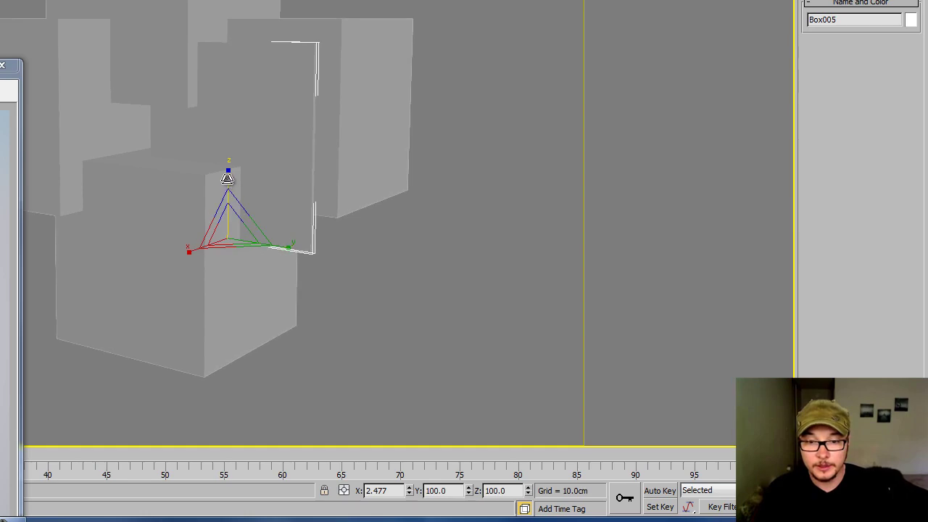
drag(274, 246, 274, 218)
key(w)
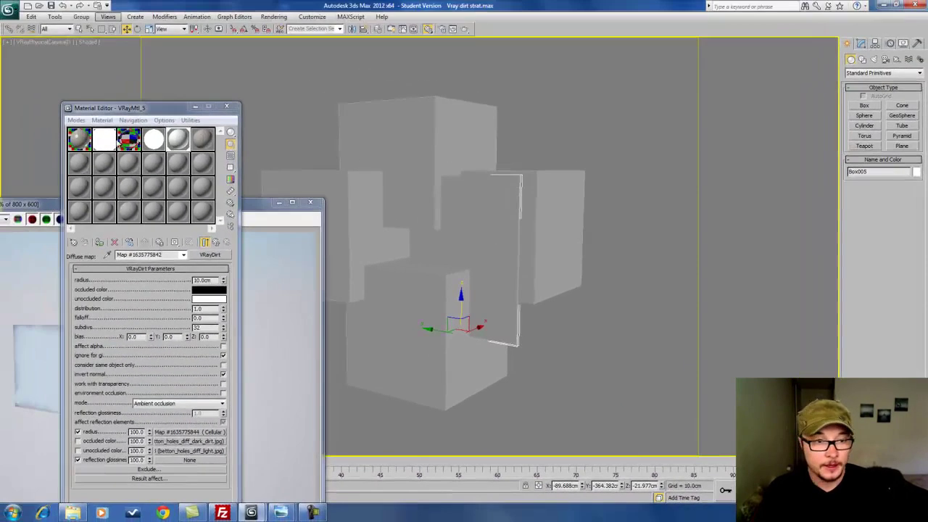
- Apply the refractive VRayMtl_3 material to the thin panel and shift the panel along X to about -91.998 cm
click(122, 141)
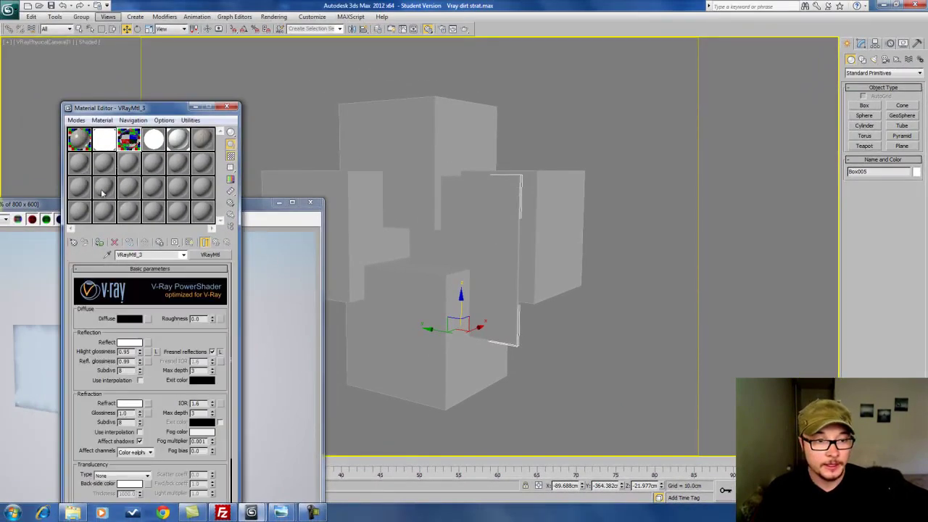
drag(478, 326, 472, 327)
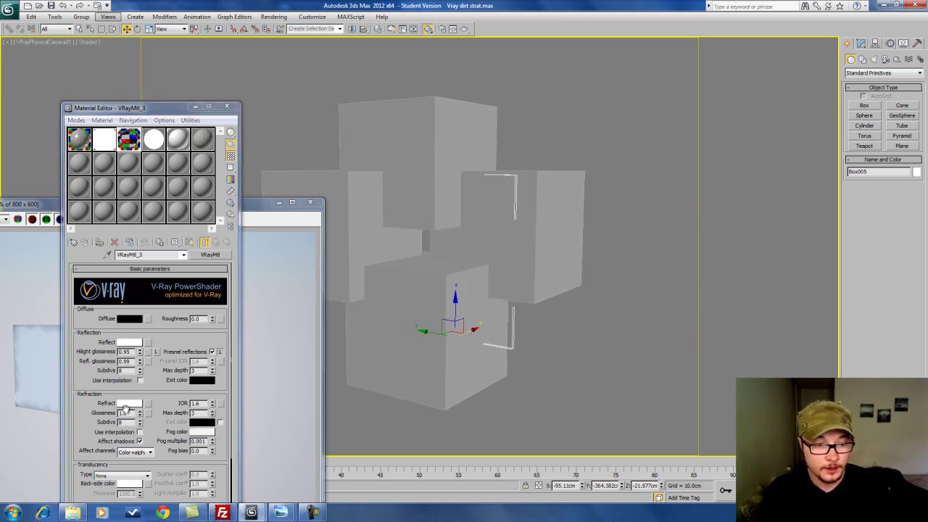
click(128, 406)
drag(284, 132, 295, 123)
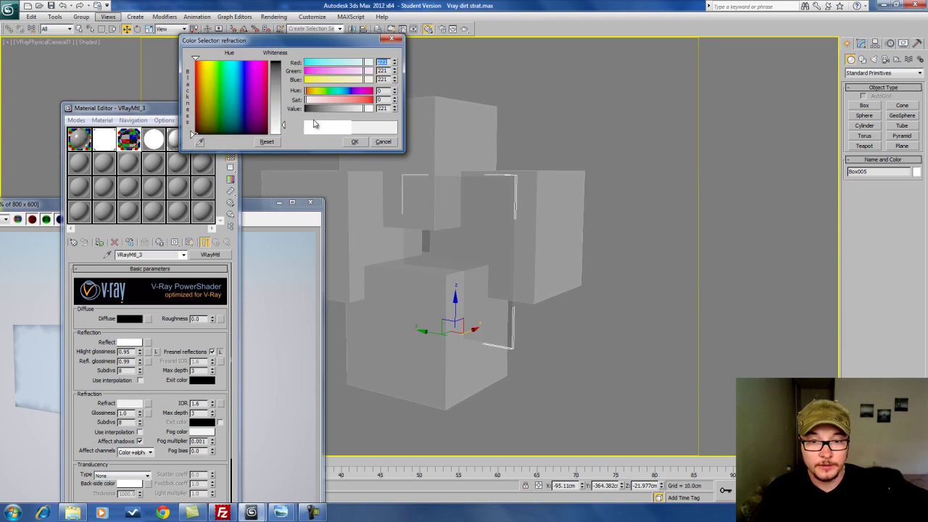
drag(492, 319, 494, 319)
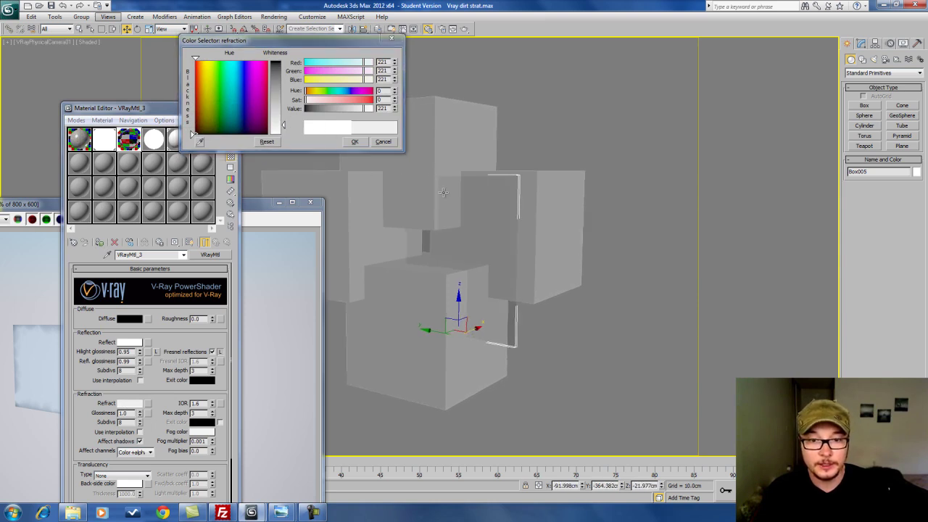
click(395, 40)
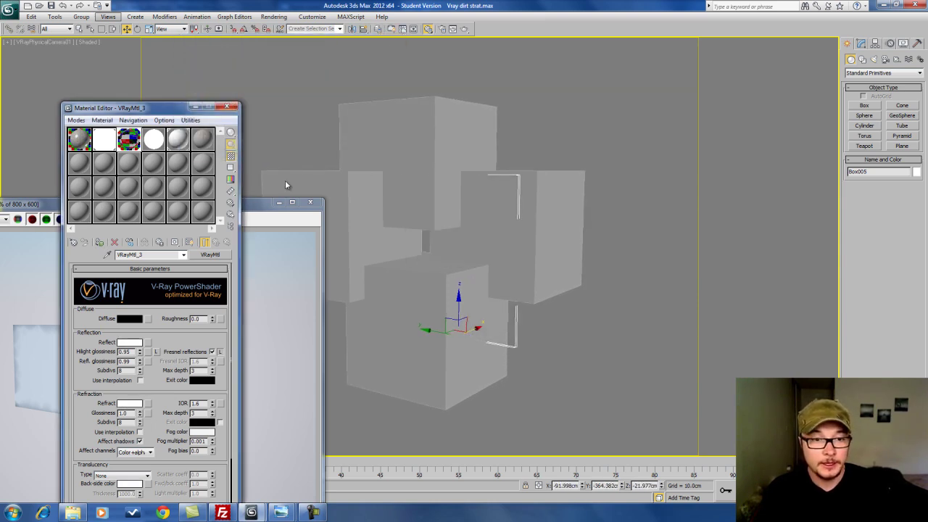
- Render the blocks behind the transparent panel and shift the panel along X to about -87.882 cm
click(464, 29)
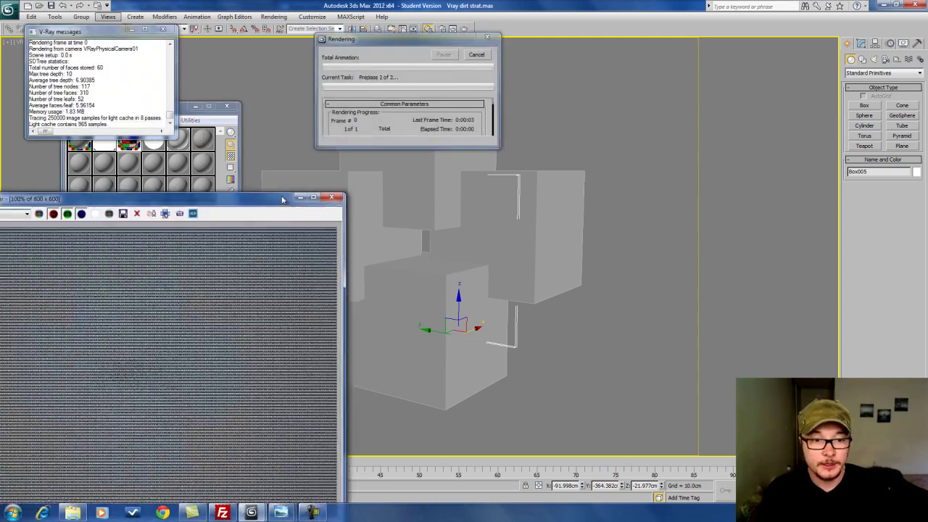
drag(240, 208, 703, 76)
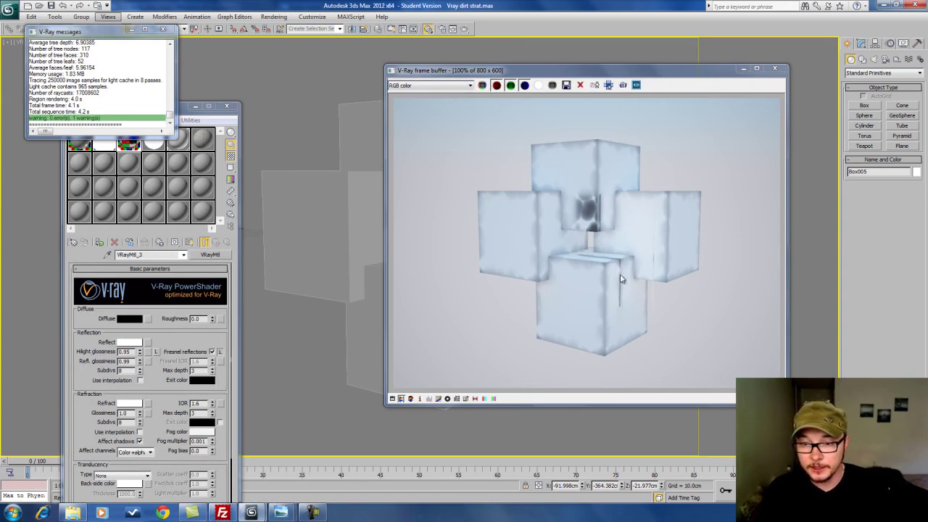
click(774, 68)
mouse_move(478, 330)
mouse_down()
mouse_move(468, 328)
mouse_move(482, 327)
mouse_up()
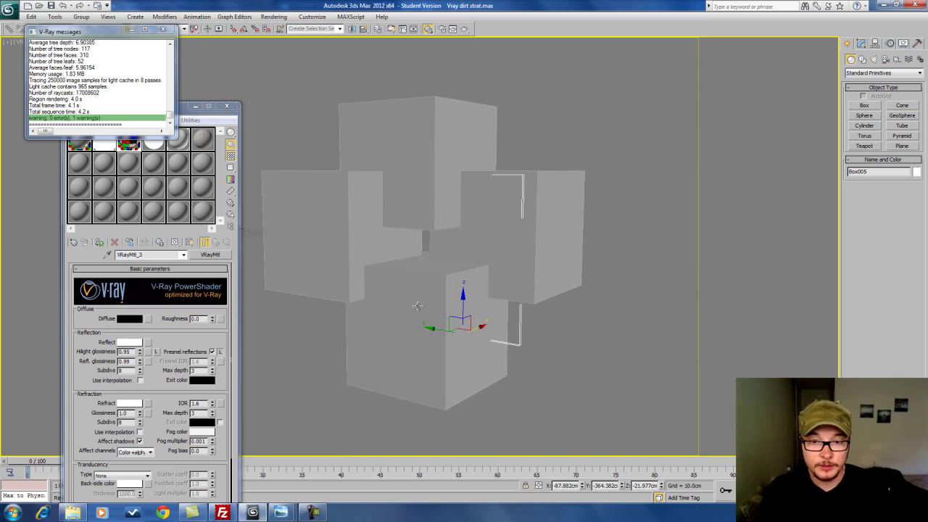
- Enable work with transparency in the VRayDirt map of VRayMtl_5 and render the scene
click(148, 318)
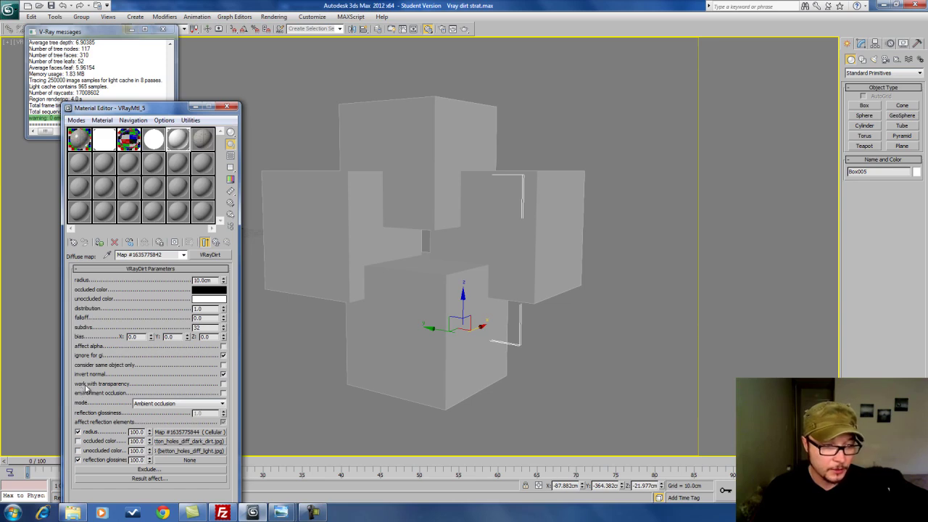
click(466, 30)
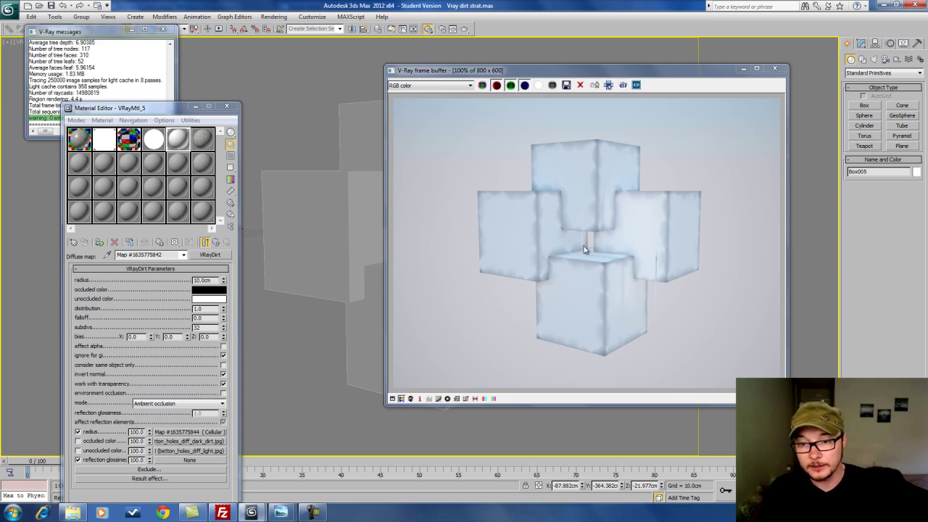
- Set the refraction color of VRayMtl_3 to value 226 and render the scene
click(149, 144)
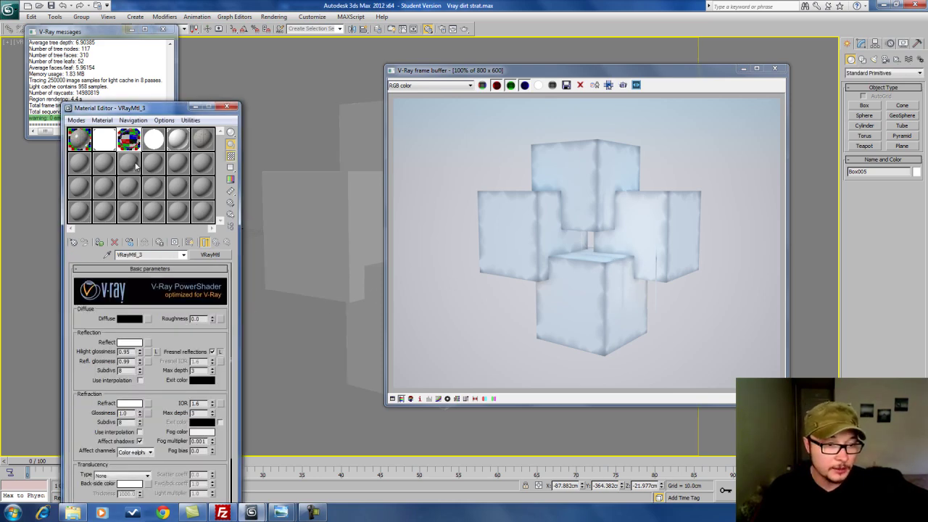
click(129, 403)
click(273, 125)
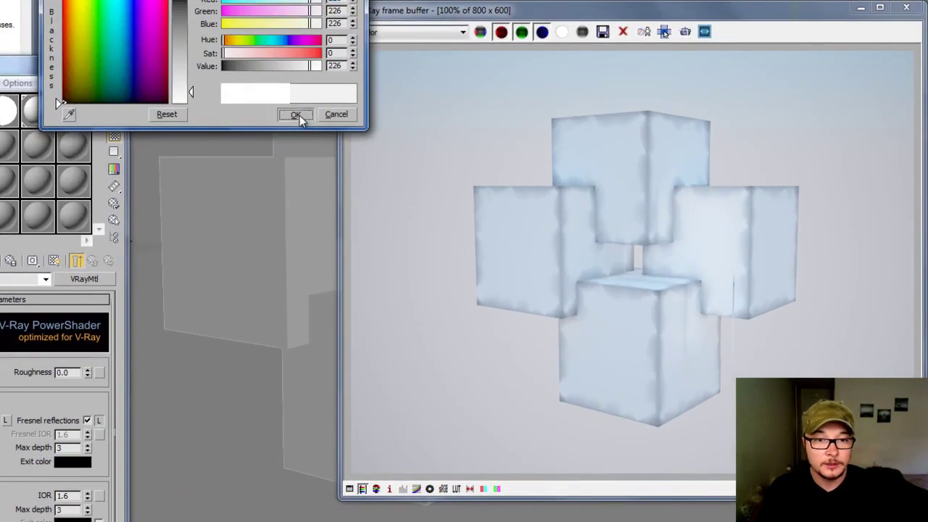
click(297, 115)
key(shift+q)
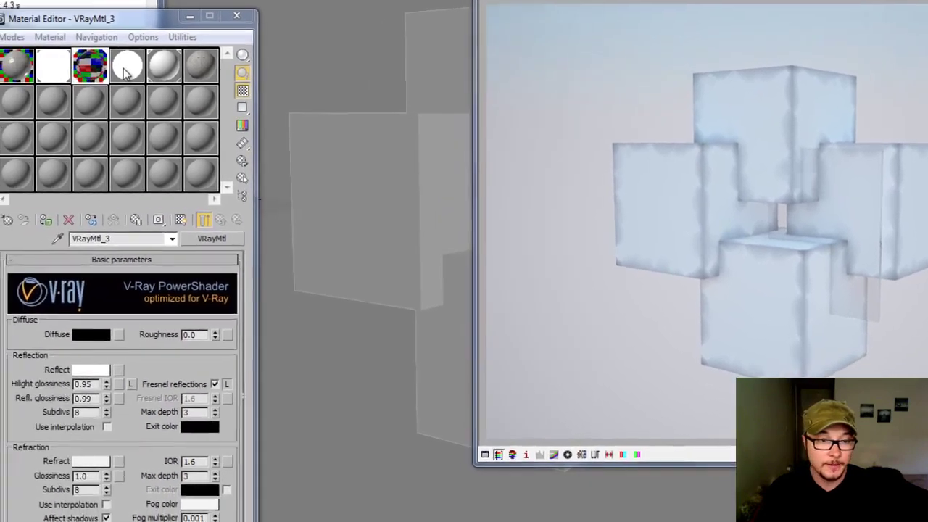
- Disable work with transparency in the VRayDirt map of VRayMtl_5 and render the scene for comparison
click(3, 110)
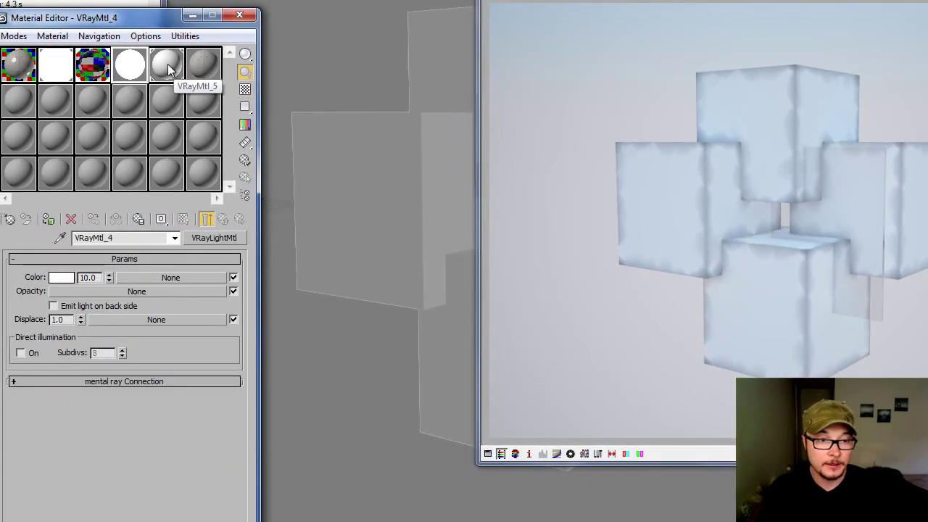
click(38, 110)
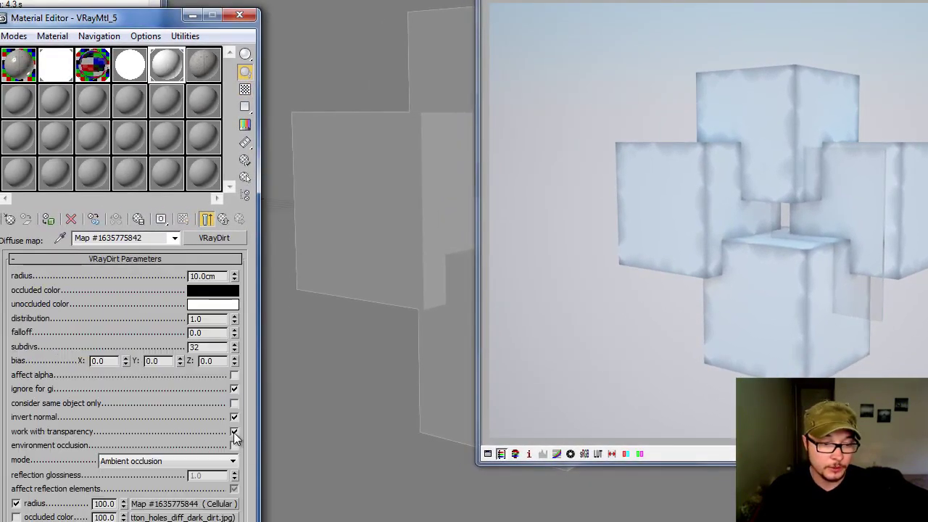
key(shift+q)
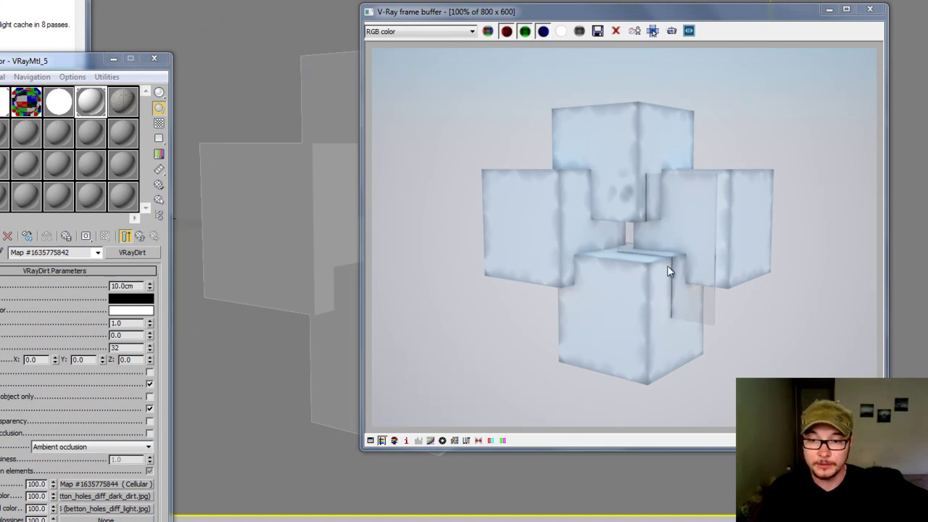
- Re-enable work with transparency, turn on environment occlusion in the VRayDirt map and render the blocks
click(149, 422)
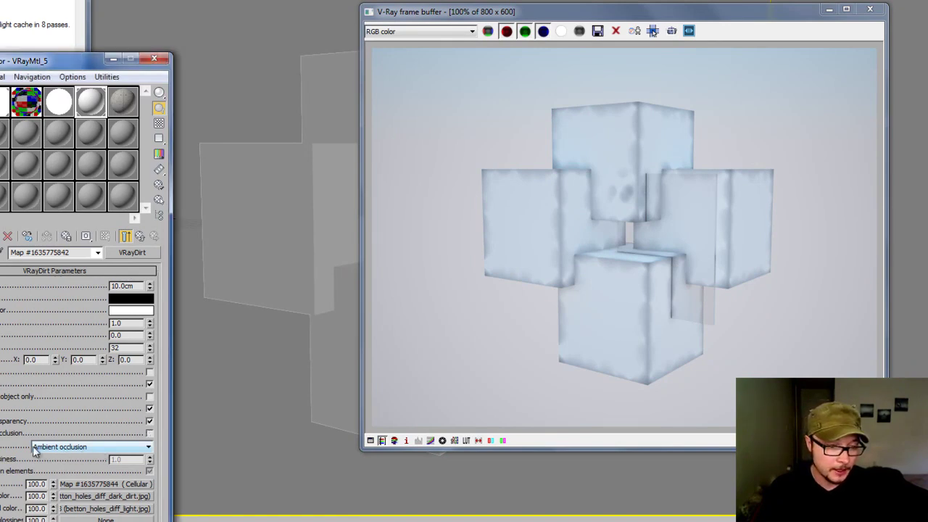
click(150, 433)
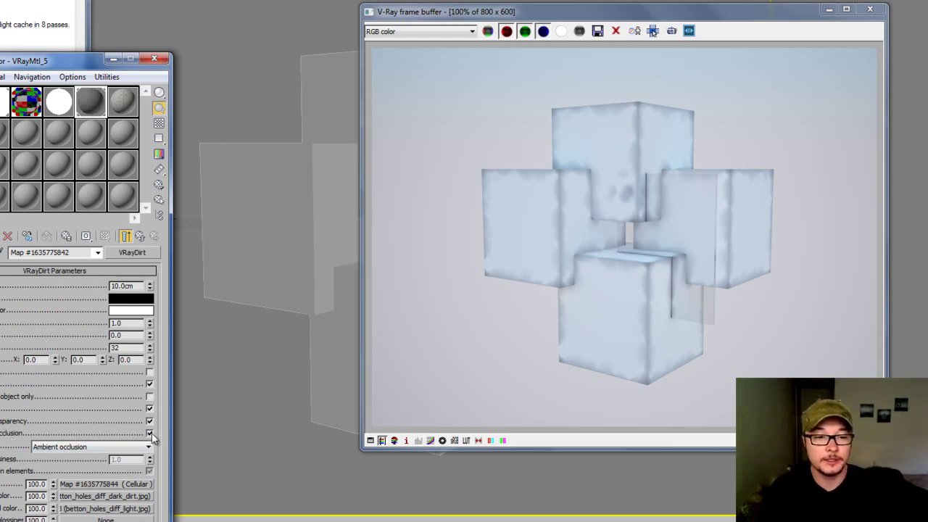
click(652, 31)
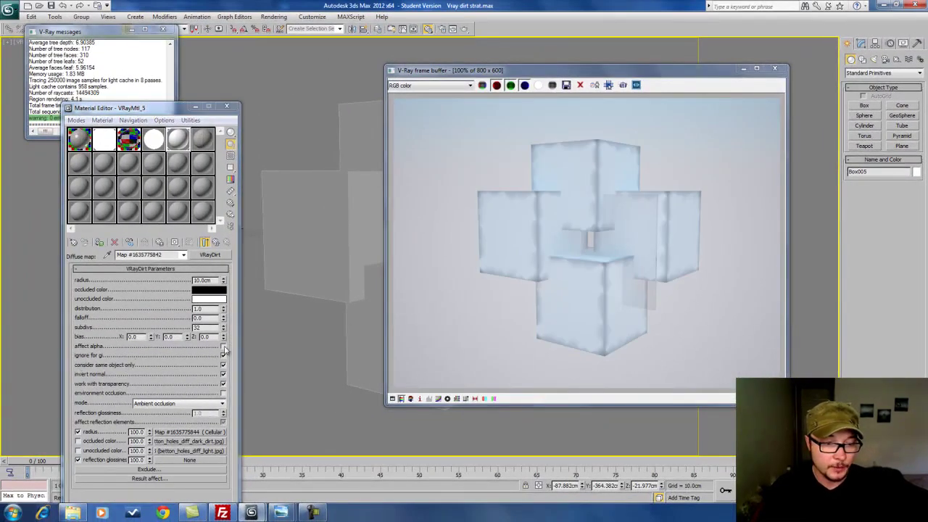
- Enable affect alpha in the VRayDirt map of VRayMtl_5 and render the blocks
click(223, 347)
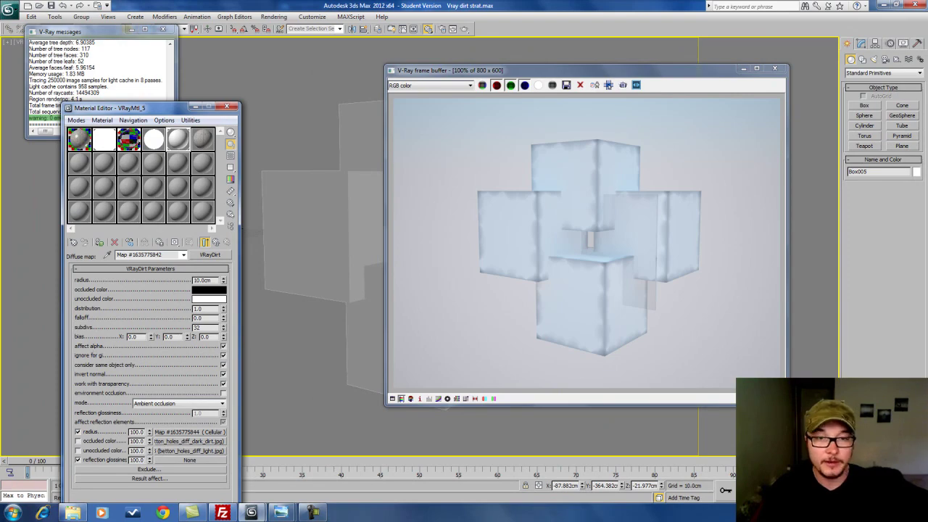
click(458, 29)
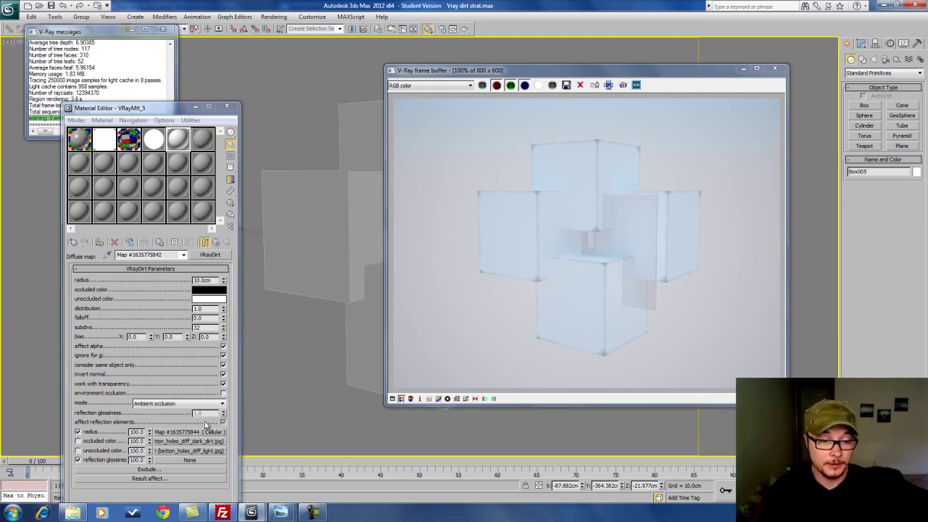
- Enable the occluded and unoccluded color texture maps of the VRayDirt map and render the textured blocks
drag(174, 111, 195, 48)
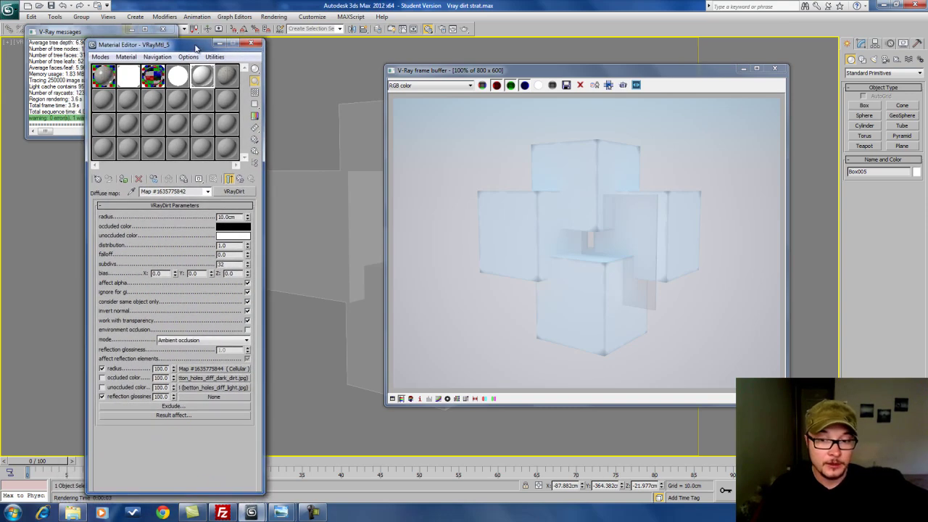
click(102, 388)
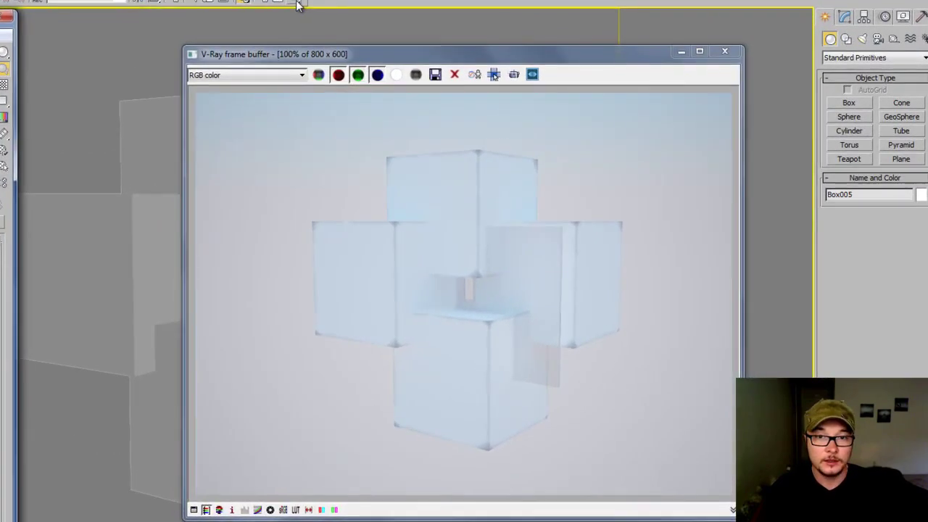
click(464, 30)
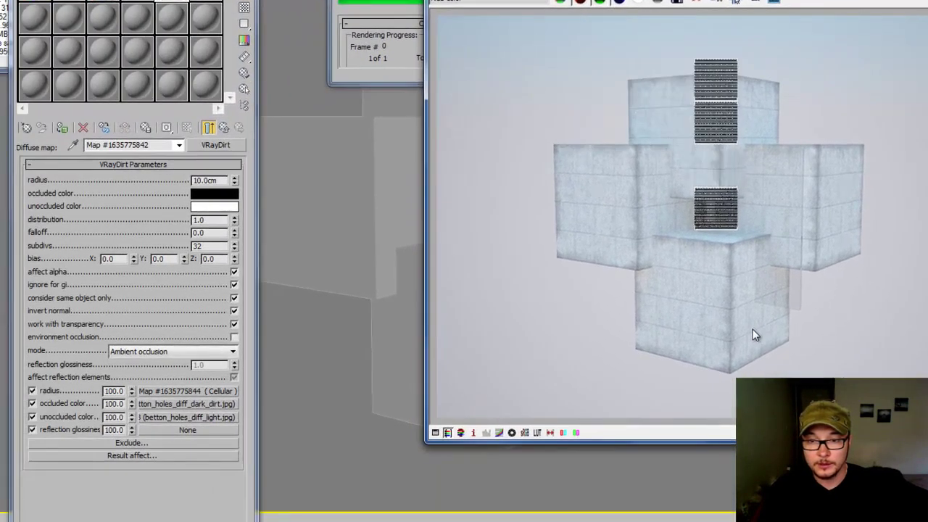
- Exclude Box004 and Box005 from the VRayDirt effect and render the scene
click(129, 443)
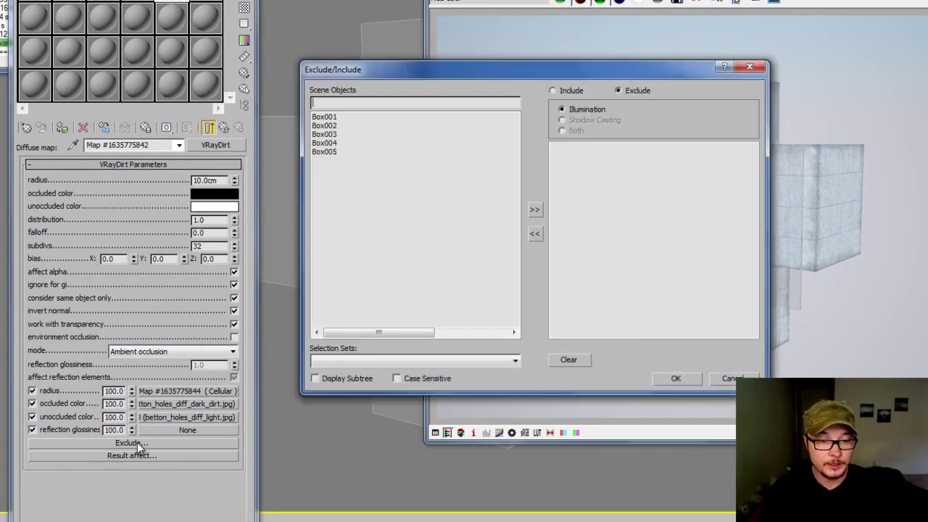
drag(342, 144, 343, 160)
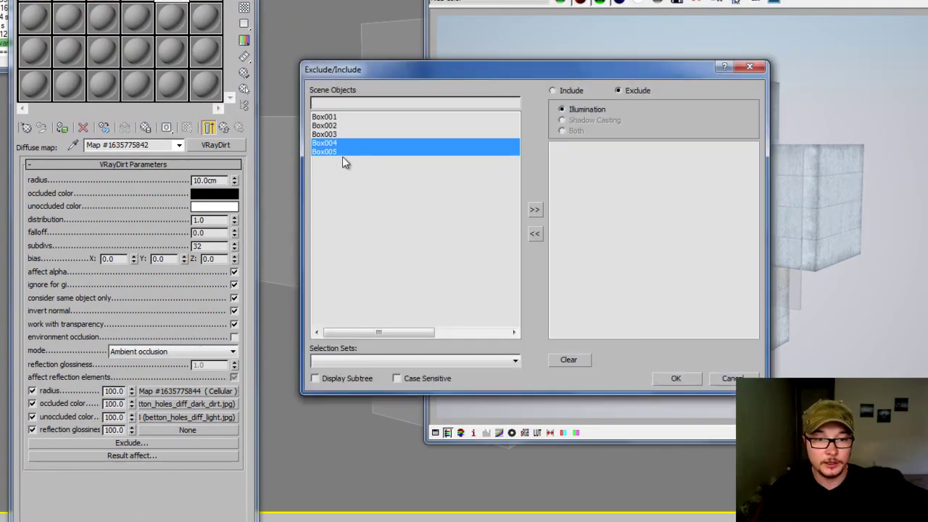
click(534, 210)
click(676, 379)
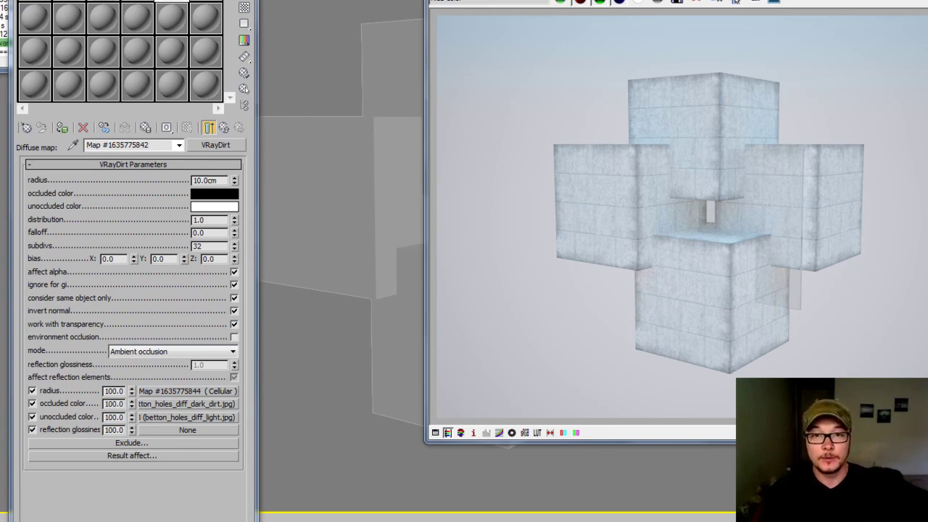
key(shift+q)
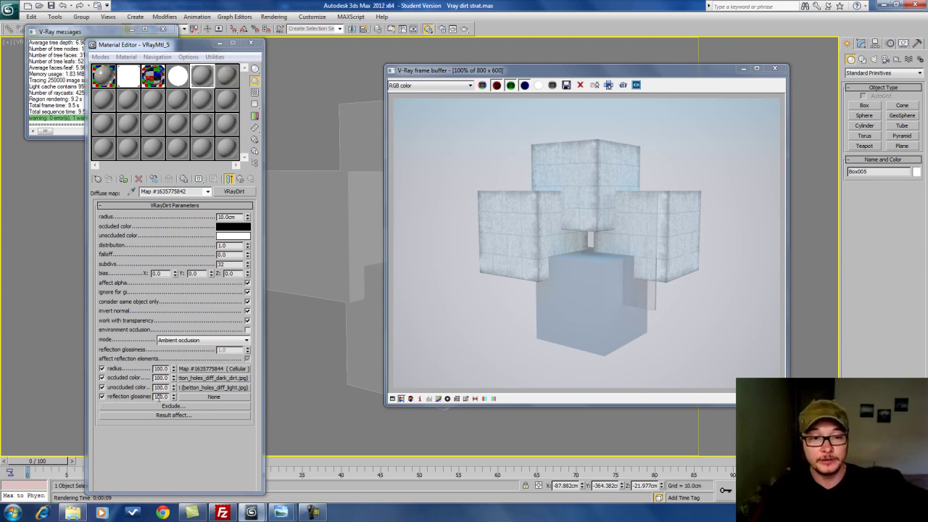
- Assign the betton_holes_spec image from the VRay Dirt tutorial folder as the VRayDirt reflection glossiness map and preview the image
click(211, 396)
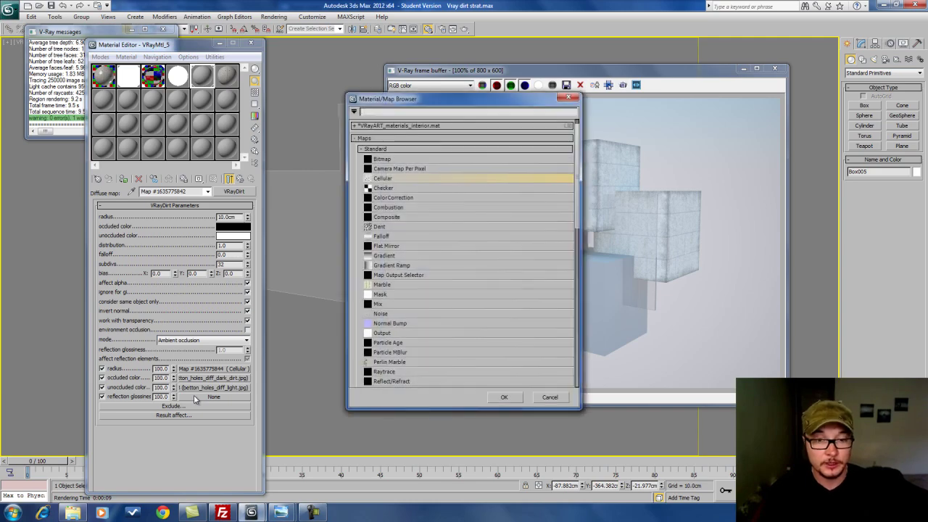
click(572, 100)
click(72, 512)
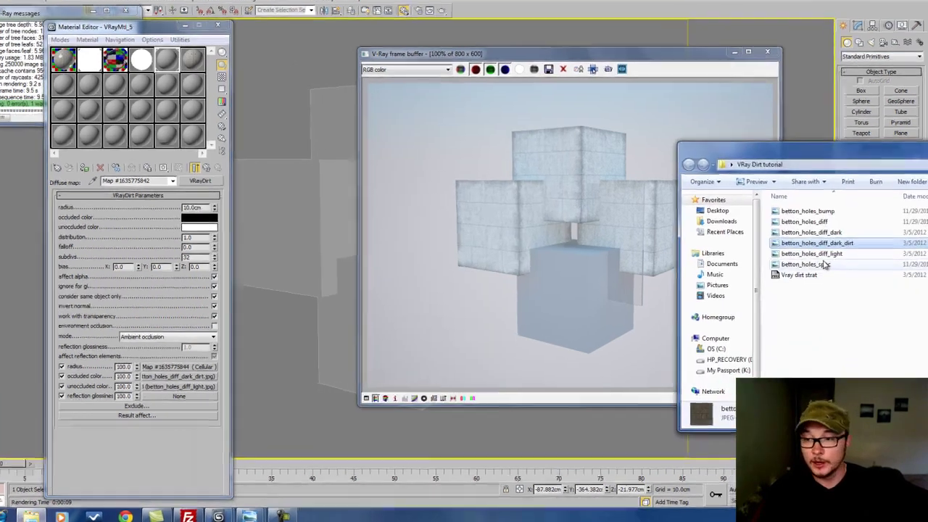
click(824, 265)
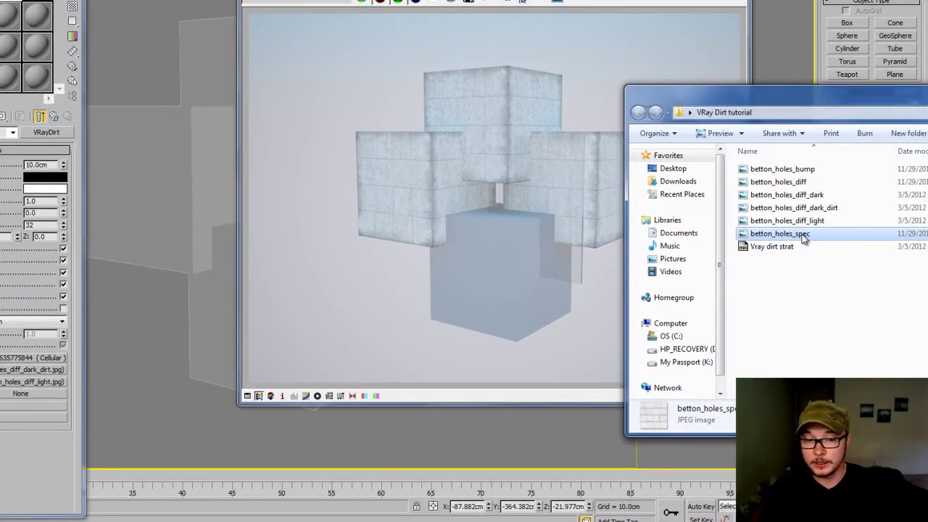
drag(39, 392, 40, 392)
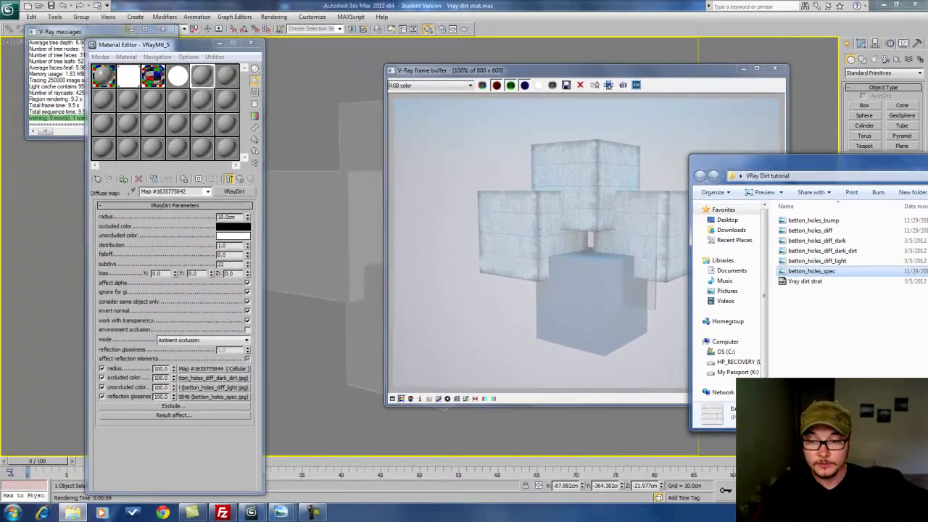
double_click(809, 271)
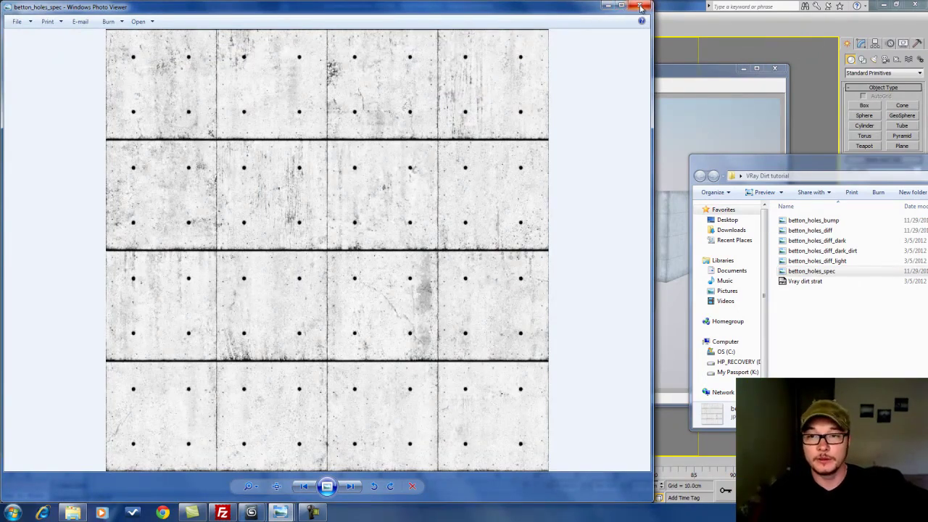
click(610, 7)
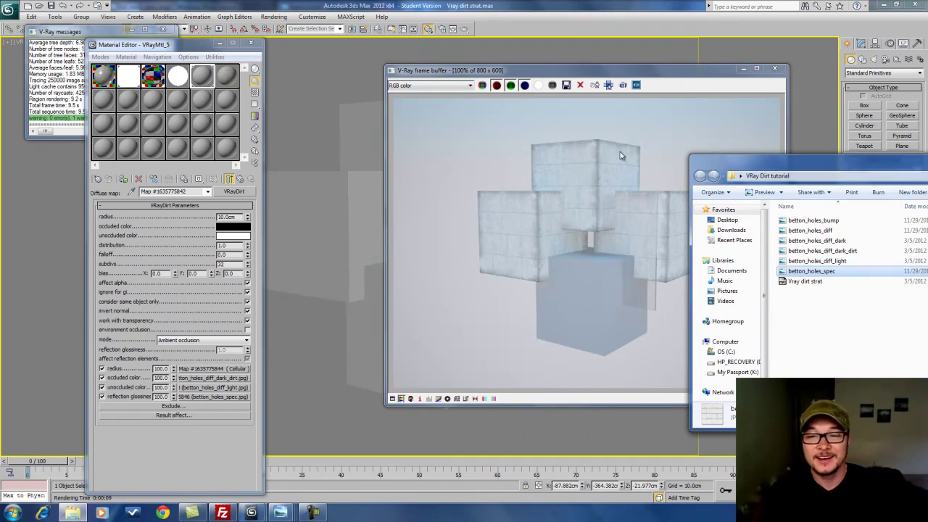
- Remove Box004 and Box005 from the VRayDirt exclude list and render the blocks
click(171, 406)
drag(506, 191, 496, 215)
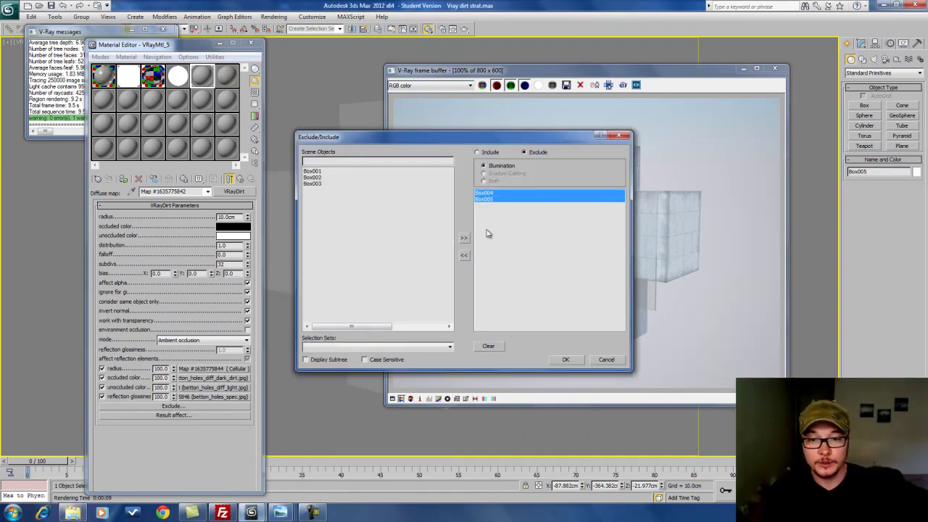
click(464, 256)
click(568, 360)
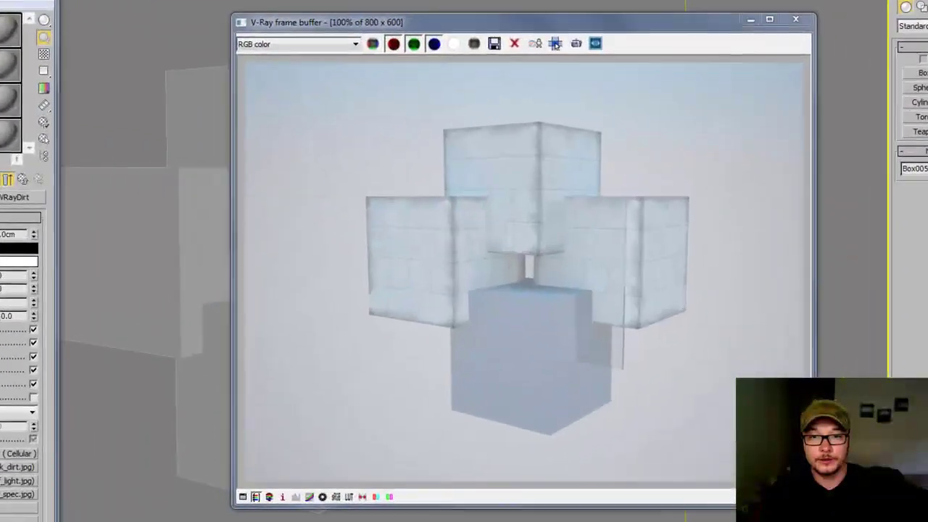
click(609, 84)
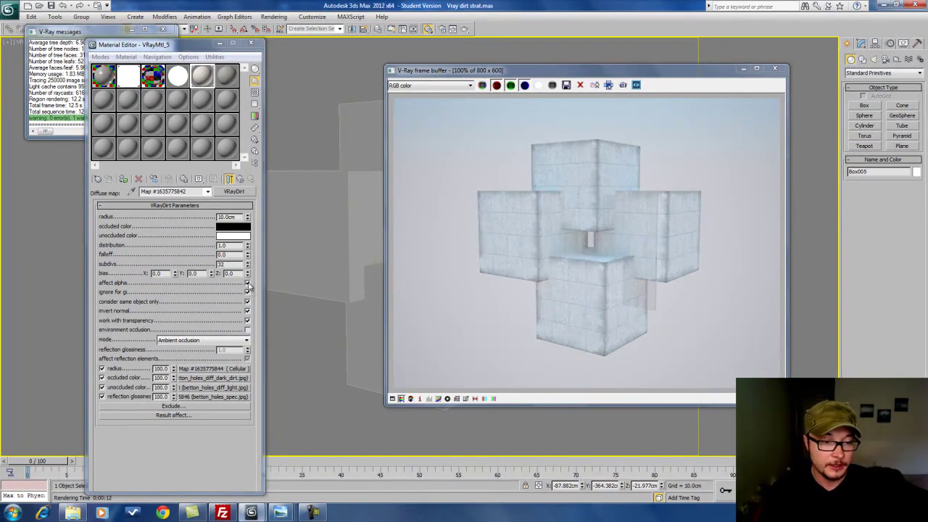
- Disable affect alpha, consider same object only and work with transparency in the VRayDirt map, and render the scene
click(247, 283)
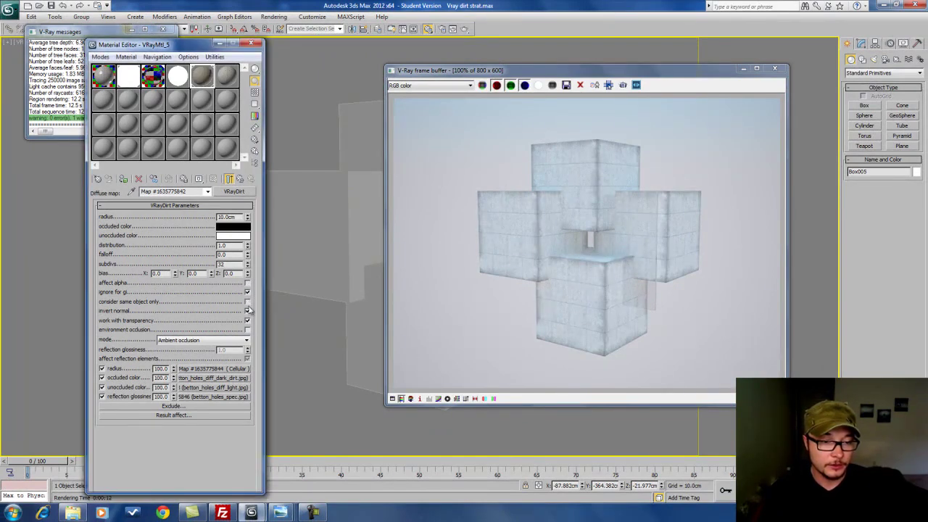
click(247, 320)
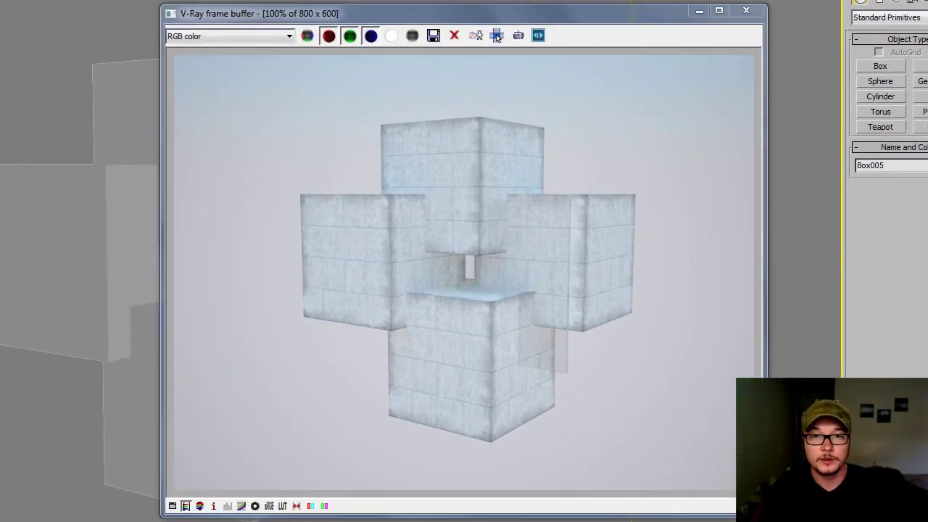
click(608, 87)
click(497, 37)
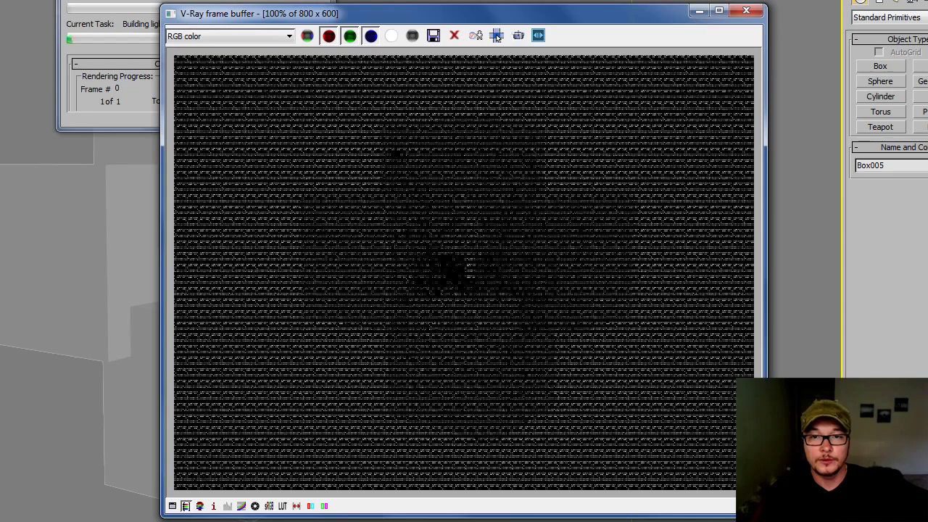